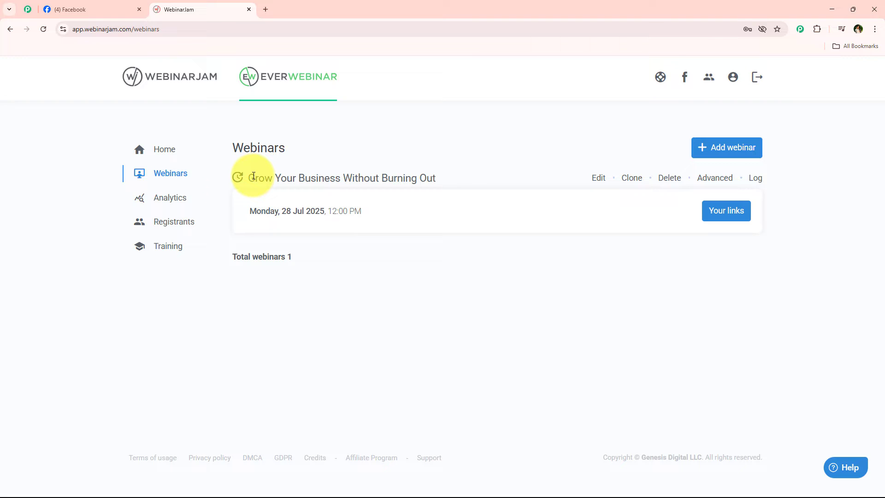
- Highlight the 'Grow Your Business Without Burning Out' webinar title, then check the Facebook page
triple_click(438, 174)
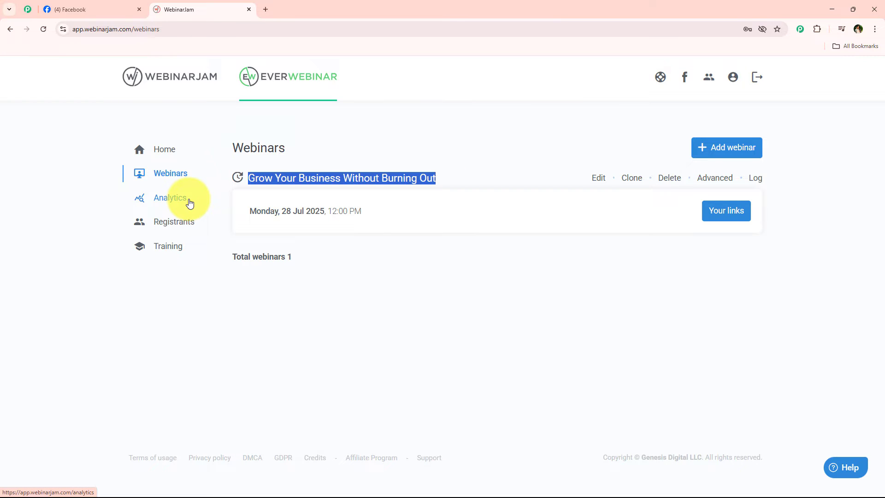
click(83, 8)
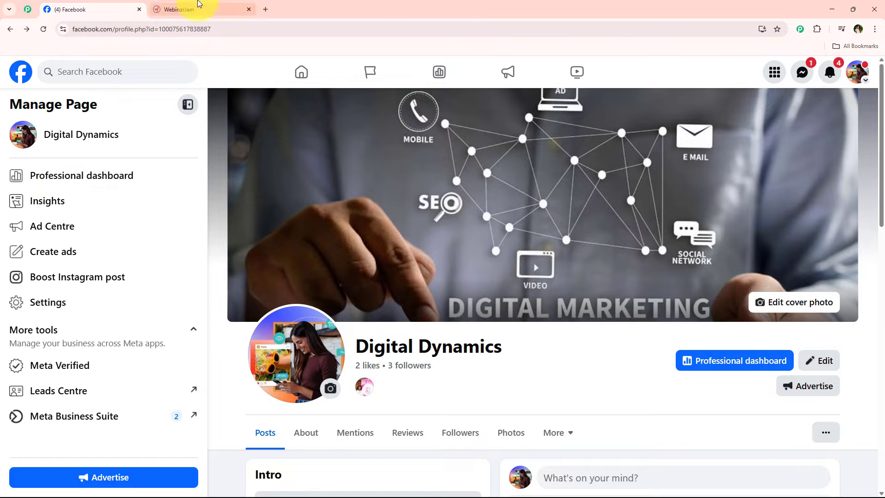
- Return to the webinars list, glance at Facebook, and open then close a blank tab
click(175, 9)
click(316, 355)
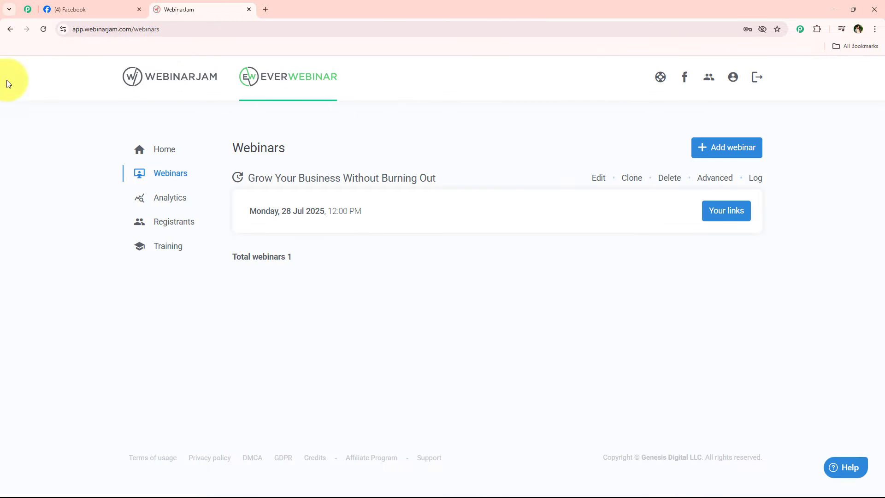
click(76, 2)
click(266, 9)
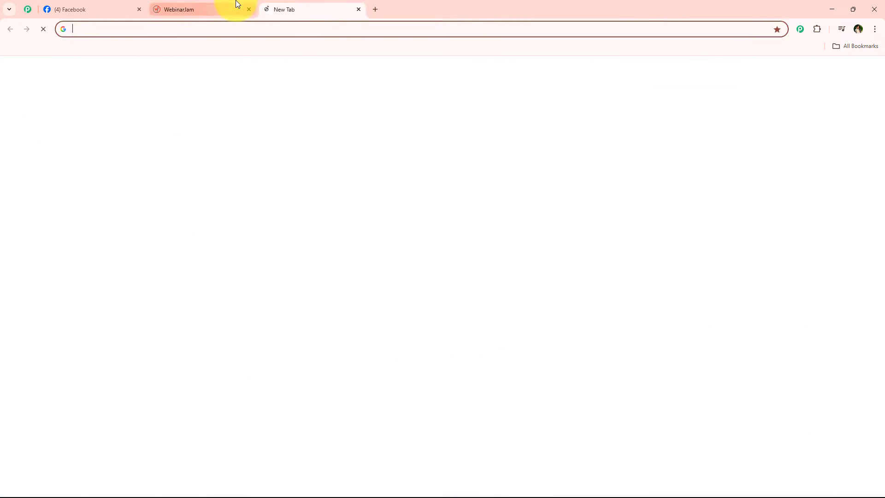
click(236, 7)
click(358, 10)
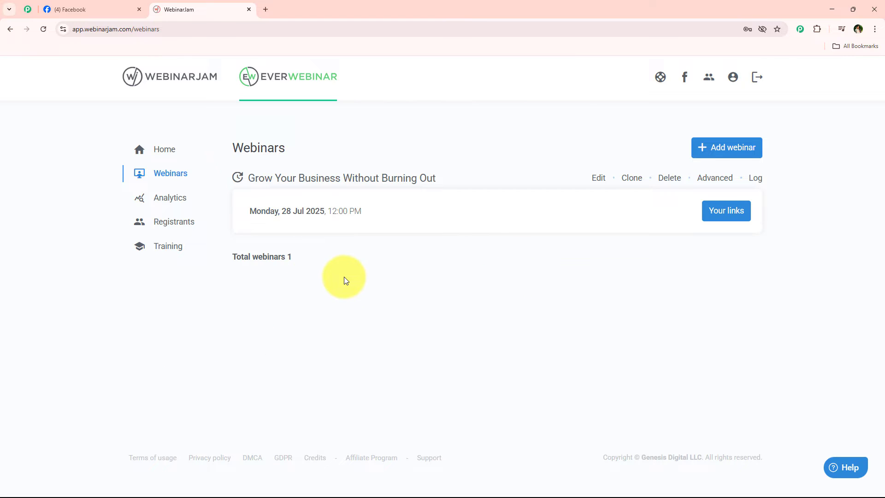
- Check the Digital Dynamics Facebook page twice, ending back on the EverWebinar webinars list
click(69, 3)
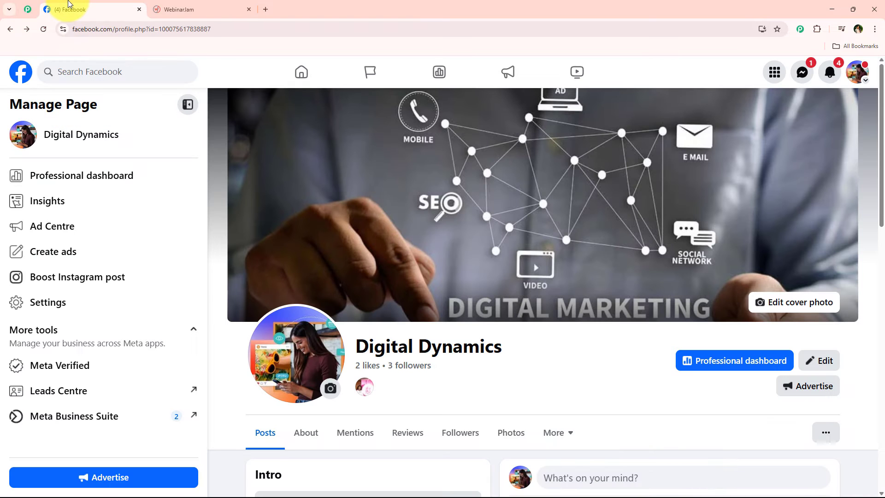
click(186, 4)
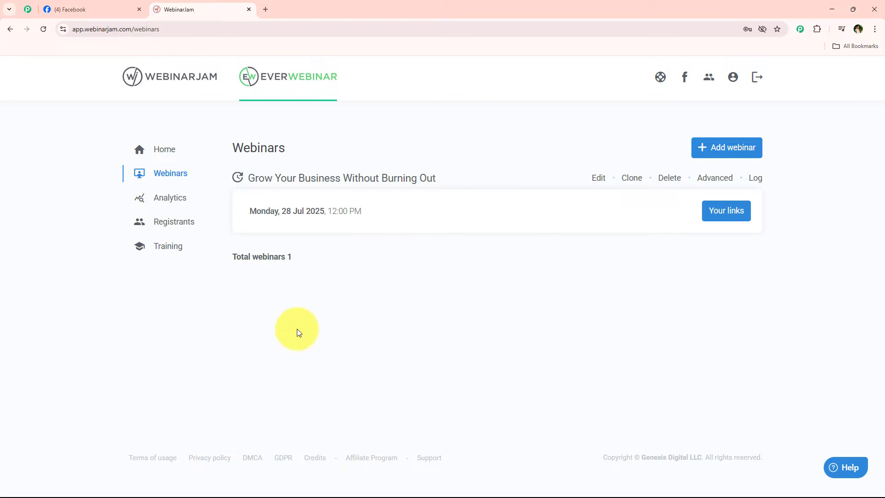
click(85, 6)
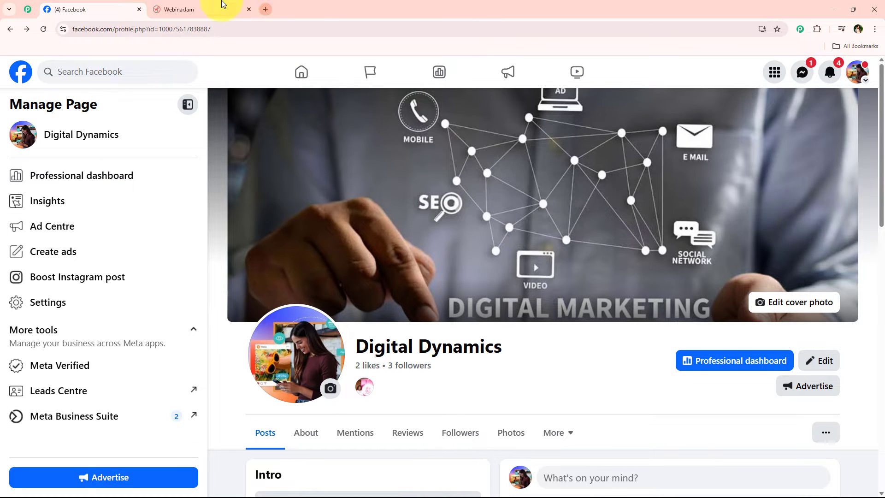
click(198, 10)
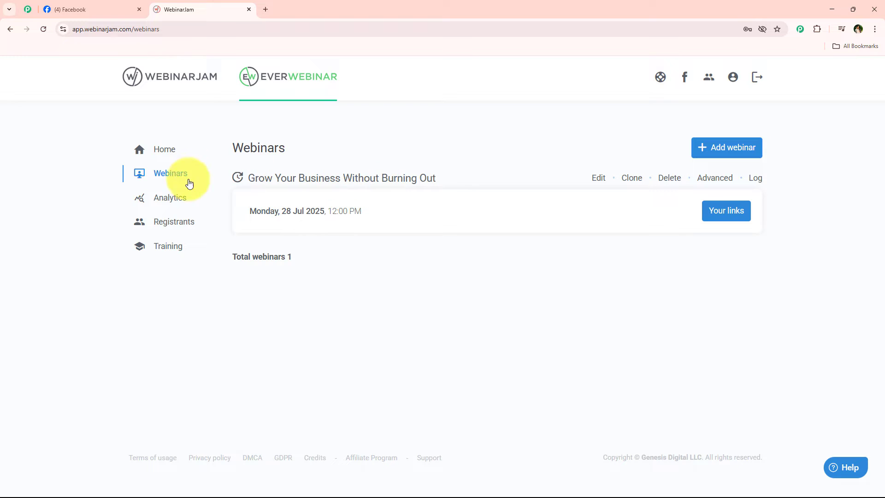
- Load pabbly.com/connect in a new tab and browse the Pabbly community reviews page
click(267, 7)
text(pabbly.com/connect)
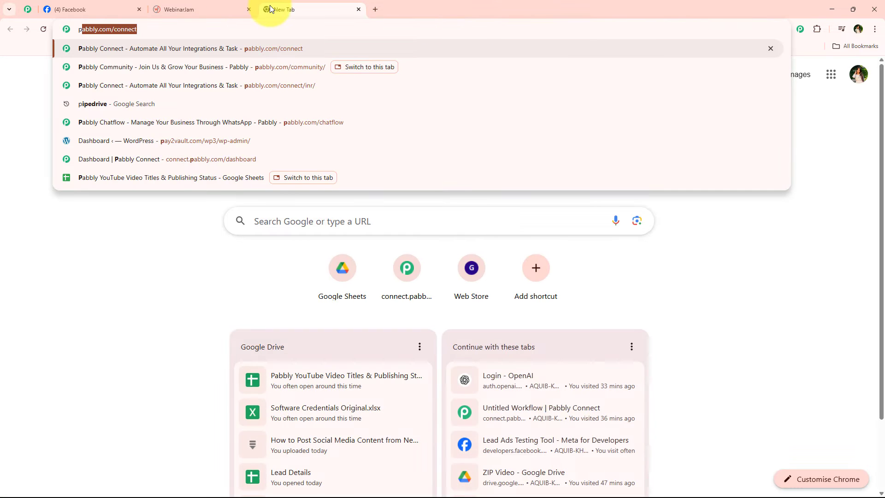
key(Return)
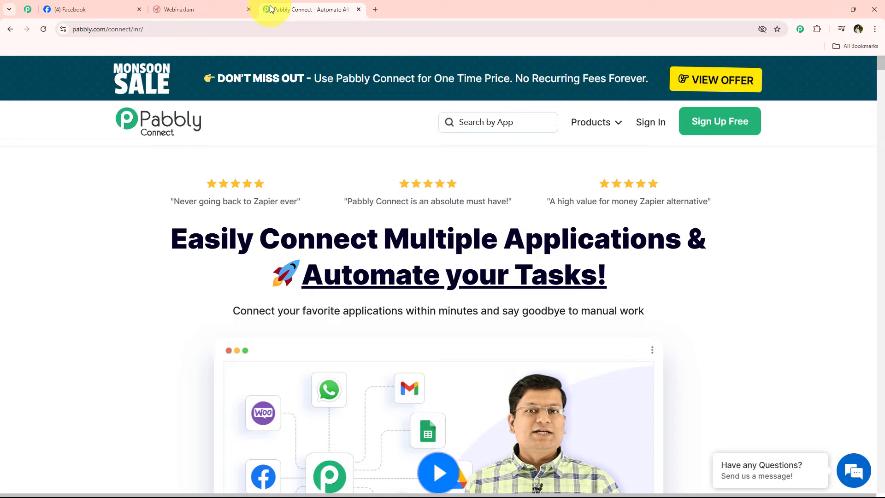
click(27, 9)
scroll(124, 258, down, 5)
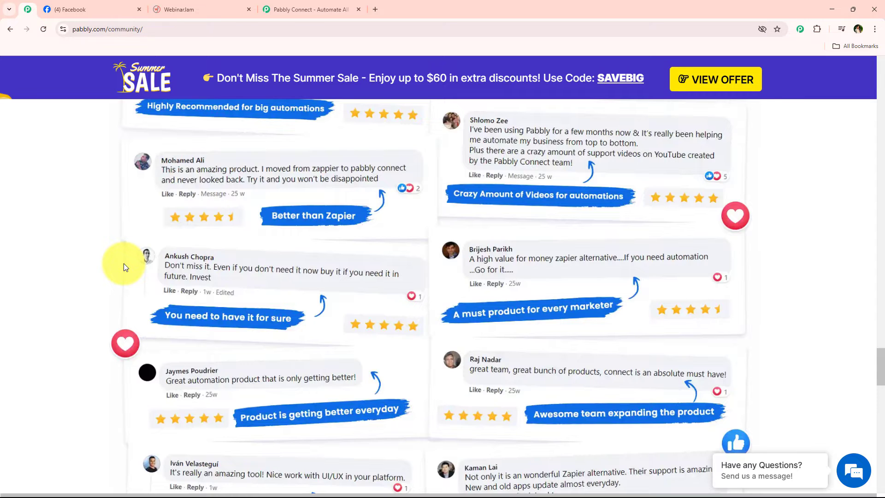
scroll(111, 276, up, 1)
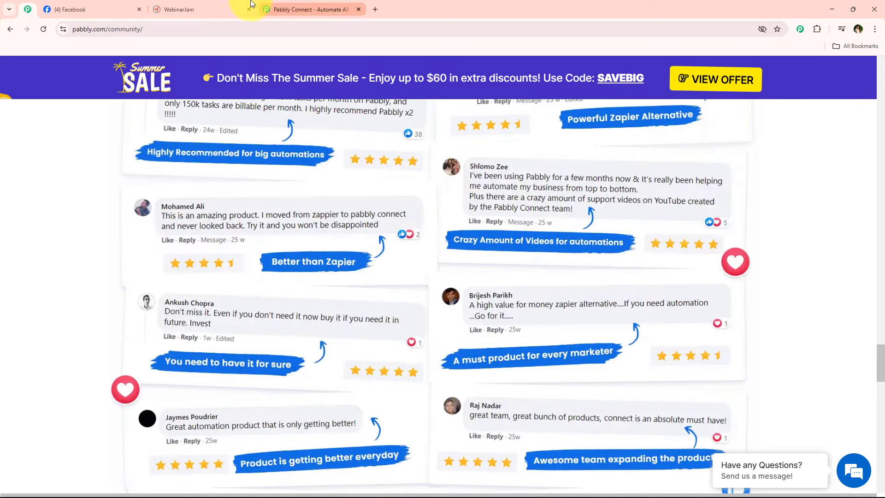
- Return to the Pabbly Connect home page and dismiss the lifetime-sale pop-up
click(232, 5)
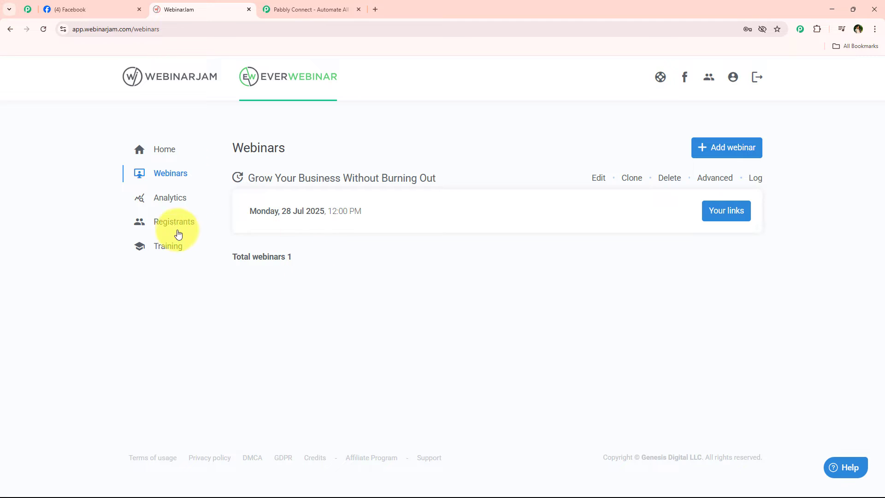
click(27, 10)
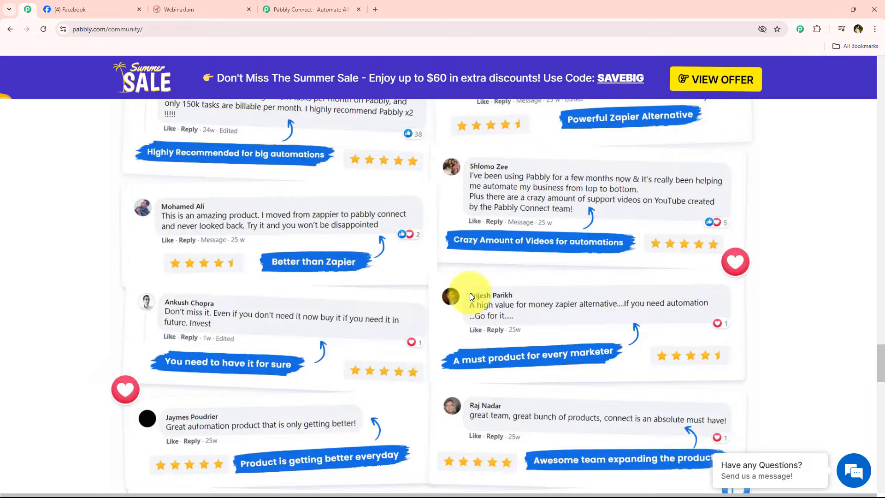
click(313, 8)
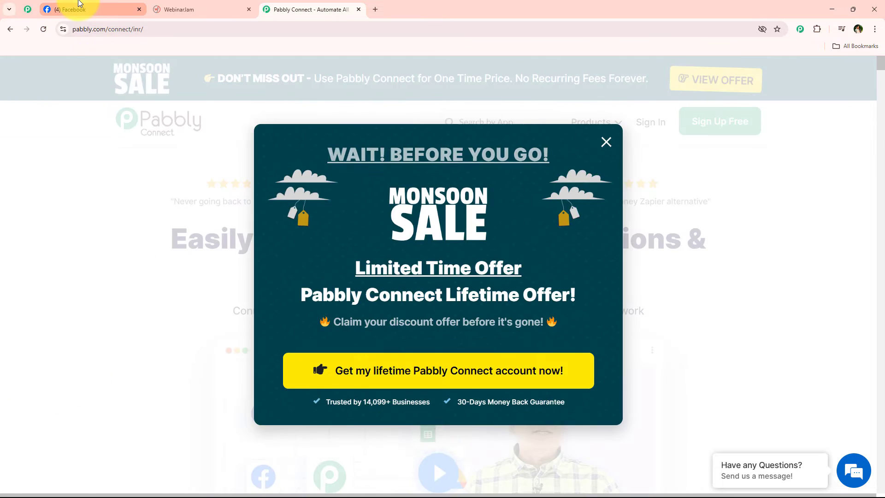
click(78, 5)
click(189, 7)
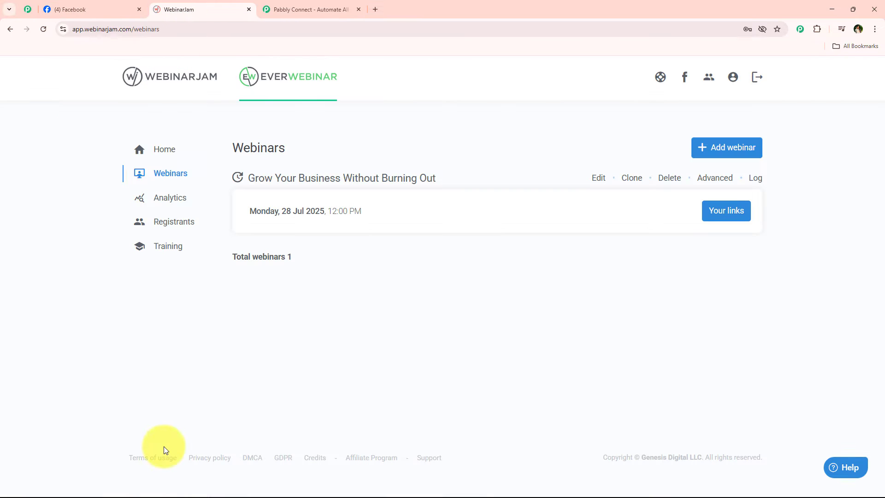
click(305, 8)
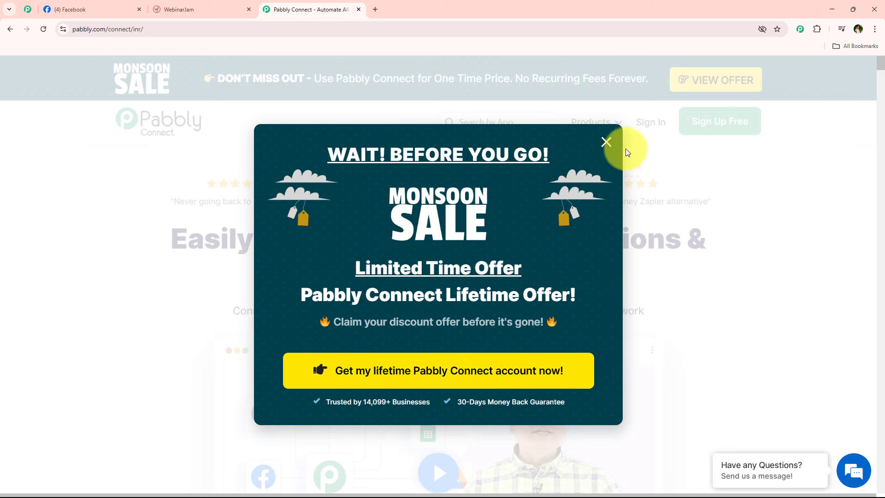
click(606, 142)
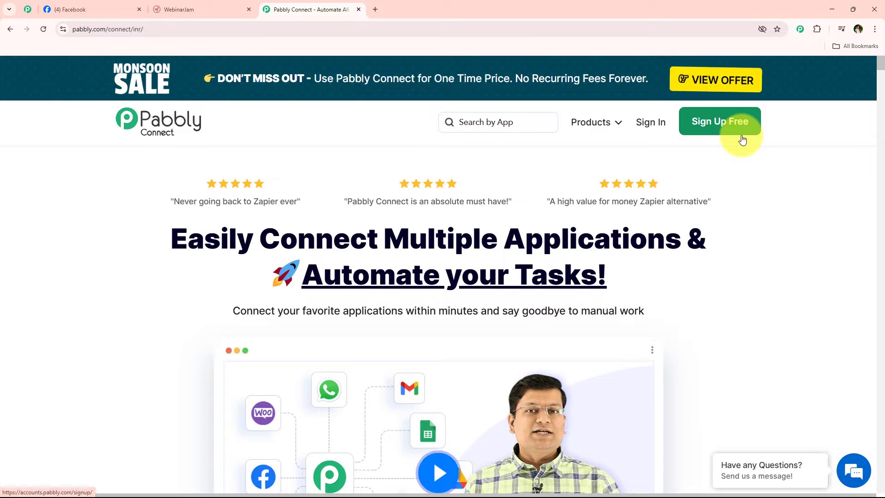
- Sign in to Pabbly and launch Pabbly Connect from the All Pabbly Apps page
click(659, 131)
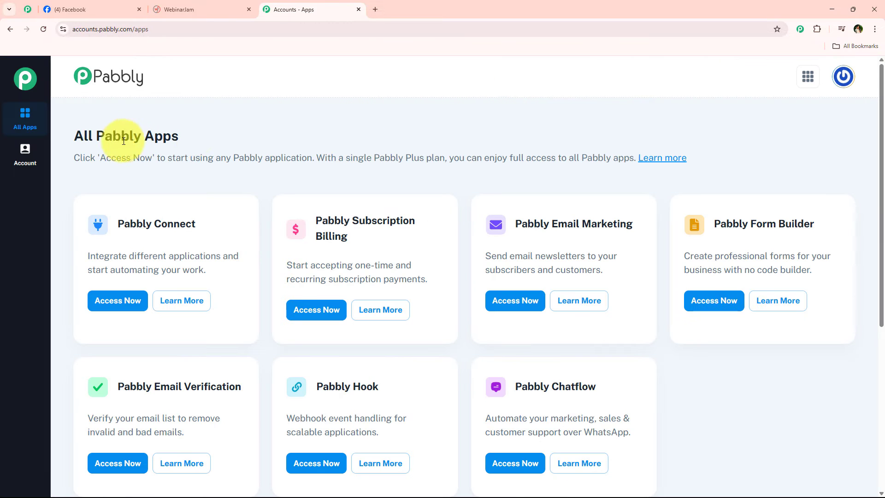
triple_click(98, 134)
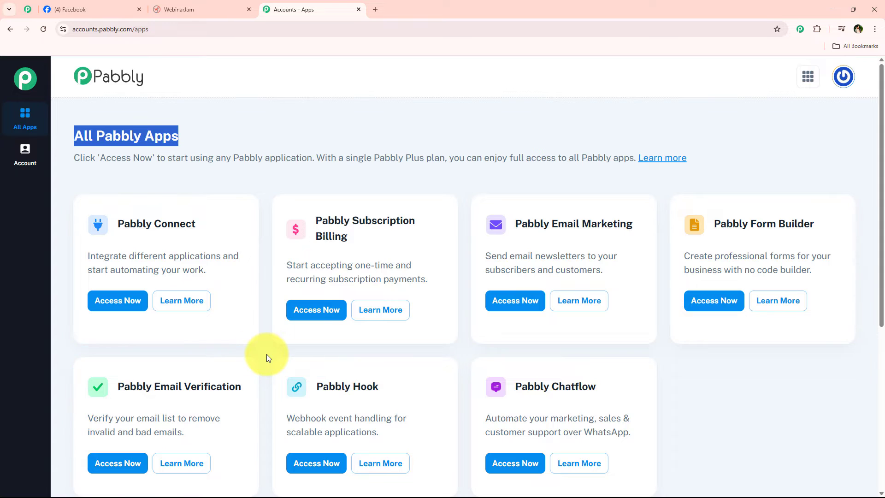
drag(204, 225, 109, 222)
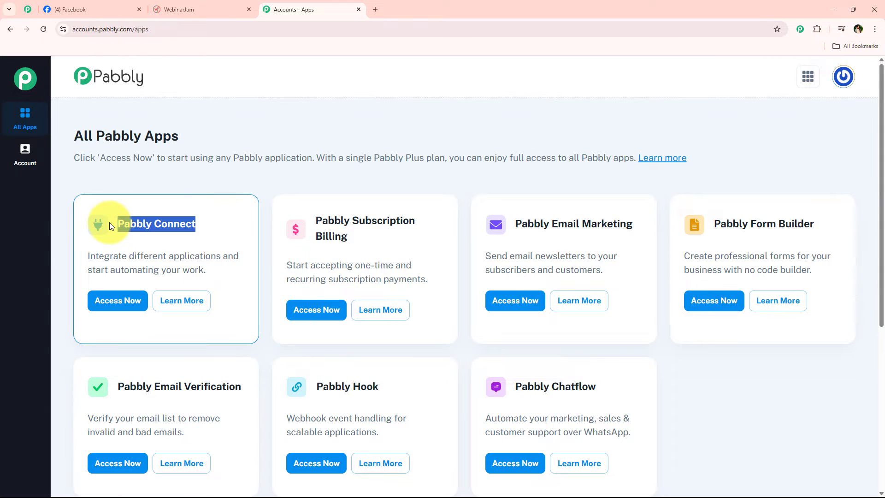
drag(130, 256, 217, 258)
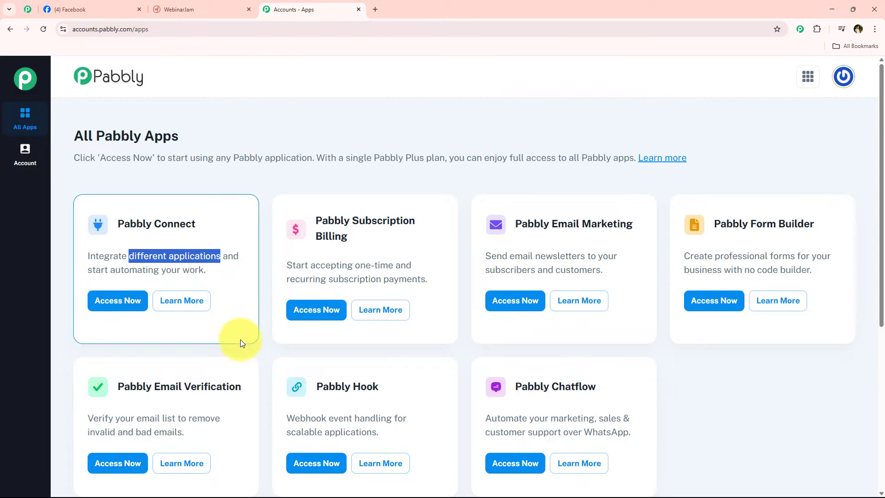
click(117, 308)
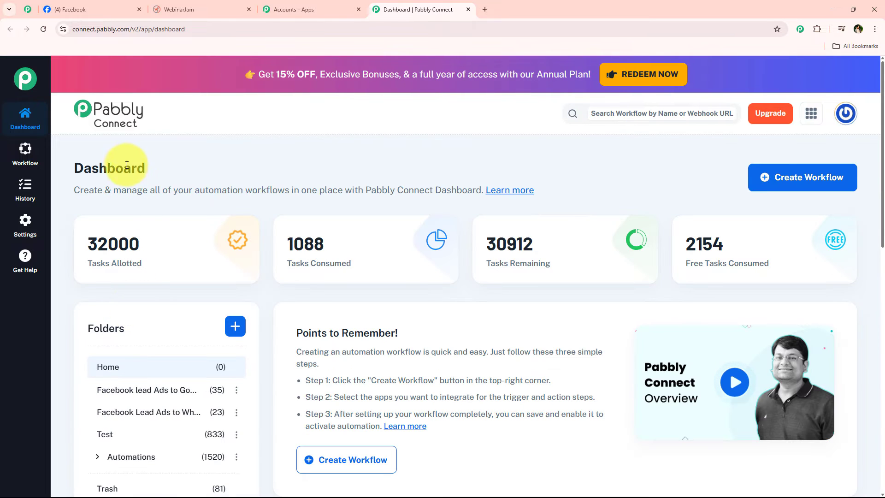
- Start a new workflow from the Dashboard using the Classic workflow builder
double_click(127, 165)
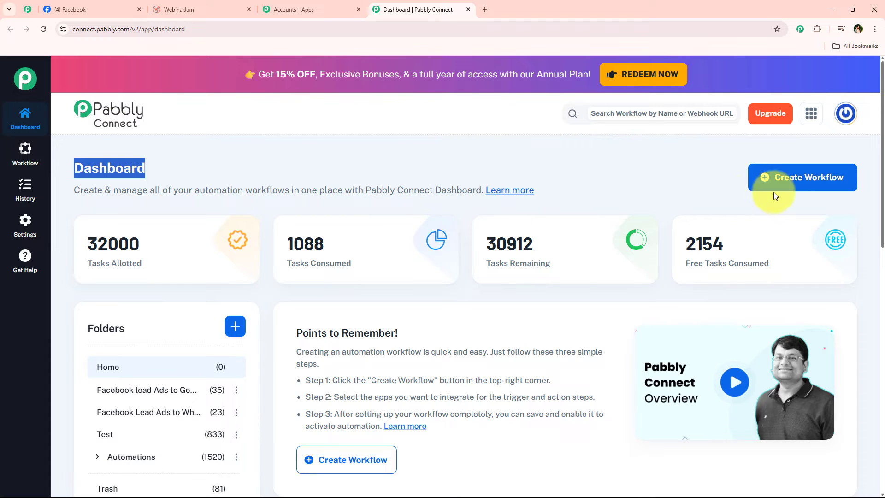
click(803, 185)
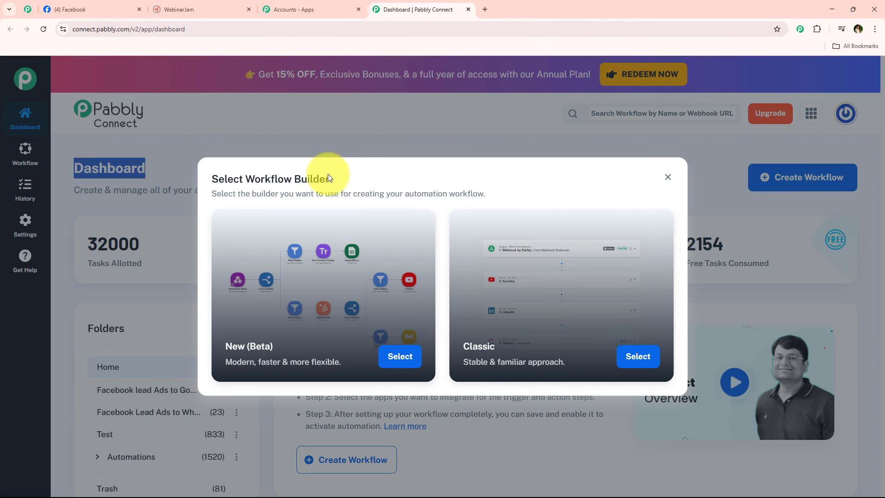
drag(330, 179, 248, 176)
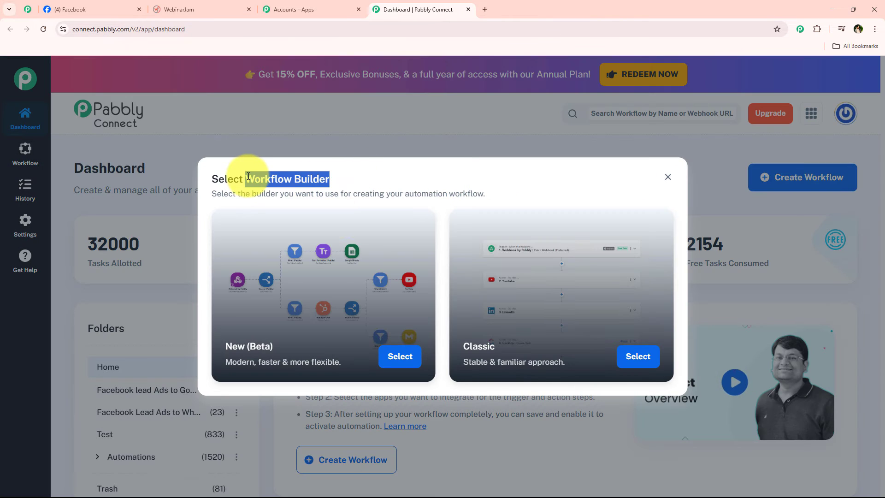
click(338, 180)
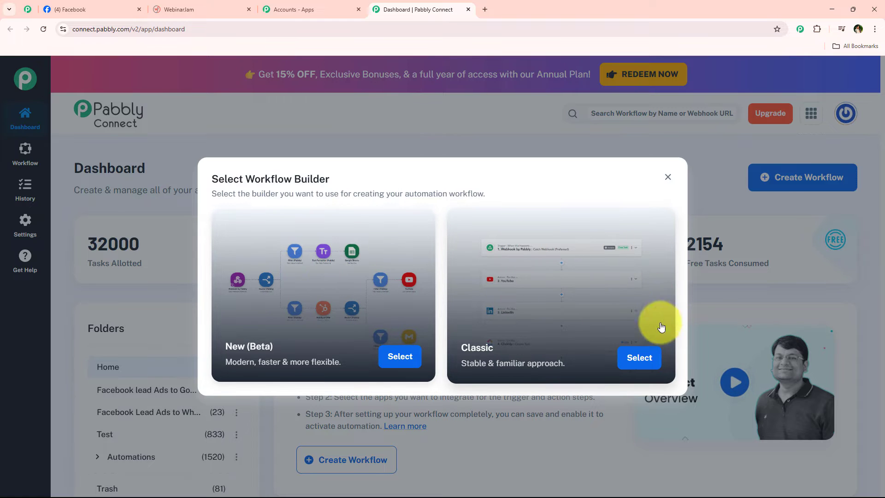
click(638, 358)
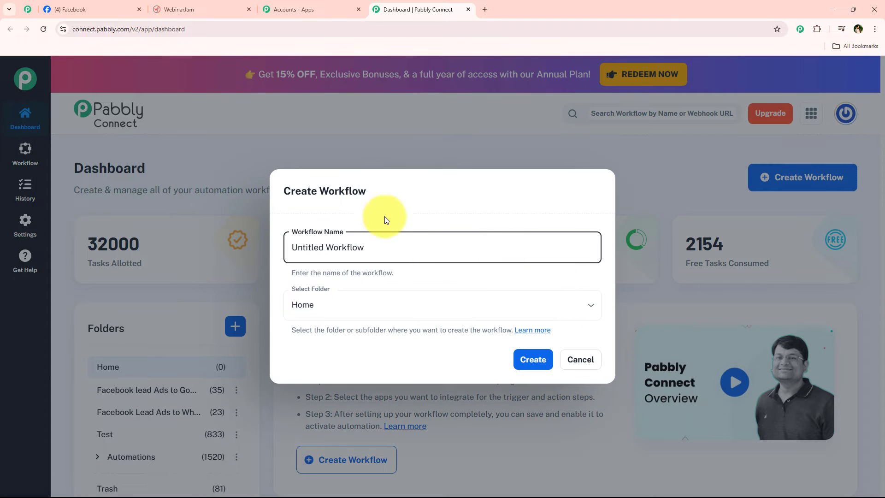
- Name the workflow 'Register Facebook Leads for EverWebinar Sessions' in the Automations folder and create it
double_click(396, 247)
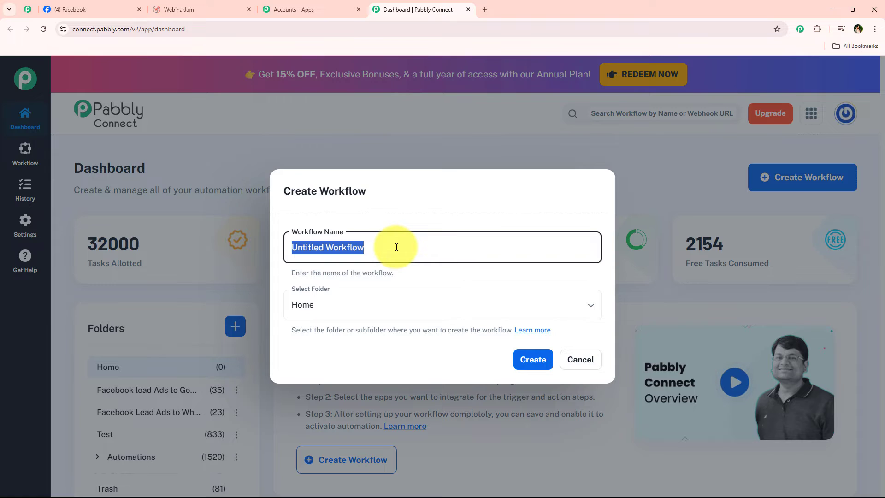
text(Register Facebook Leads for EverWebinar Sessions)
click(355, 304)
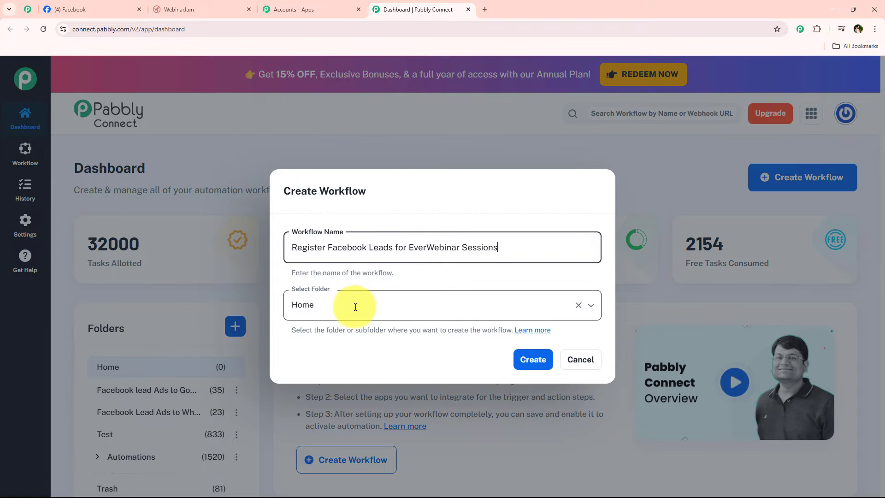
click(300, 212)
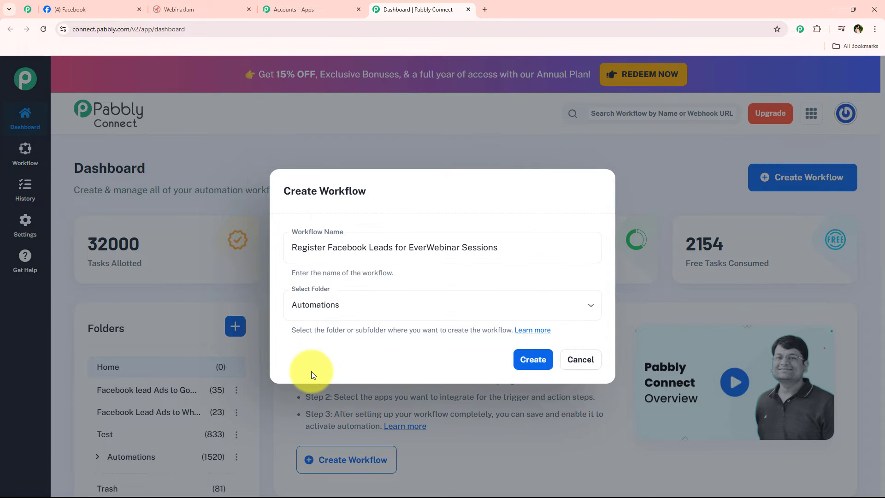
click(540, 363)
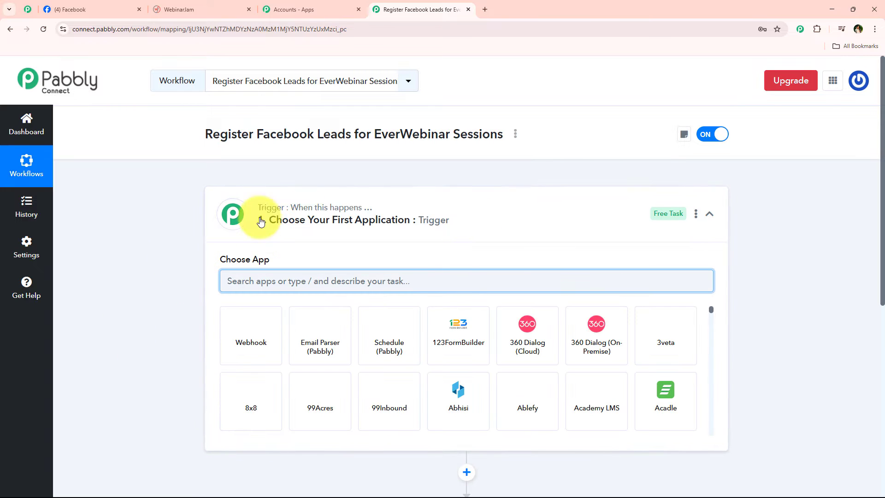
- Collapse and expand the Trigger and Action steps, leaving the trigger's app chooser open
click(490, 224)
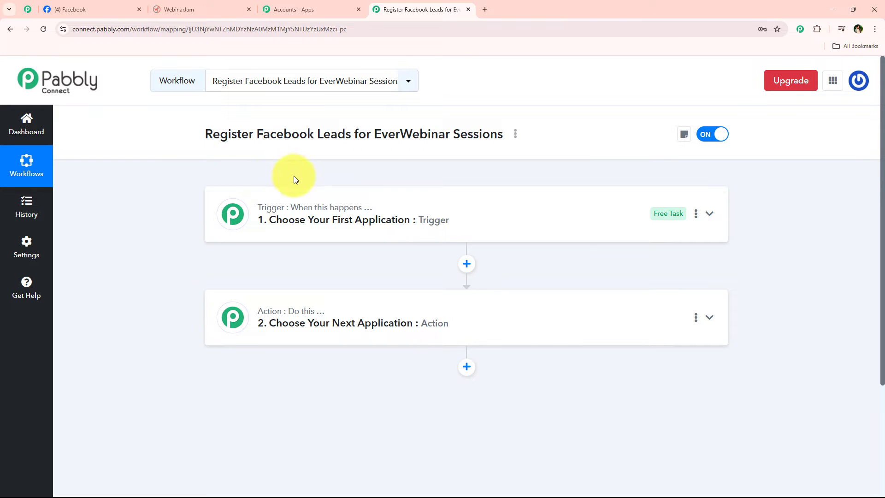
mouse_move(263, 212)
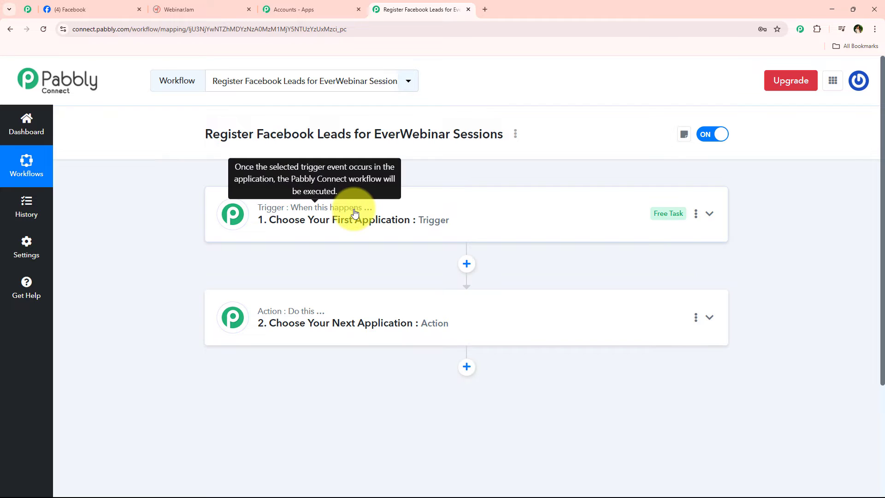
mouse_move(317, 315)
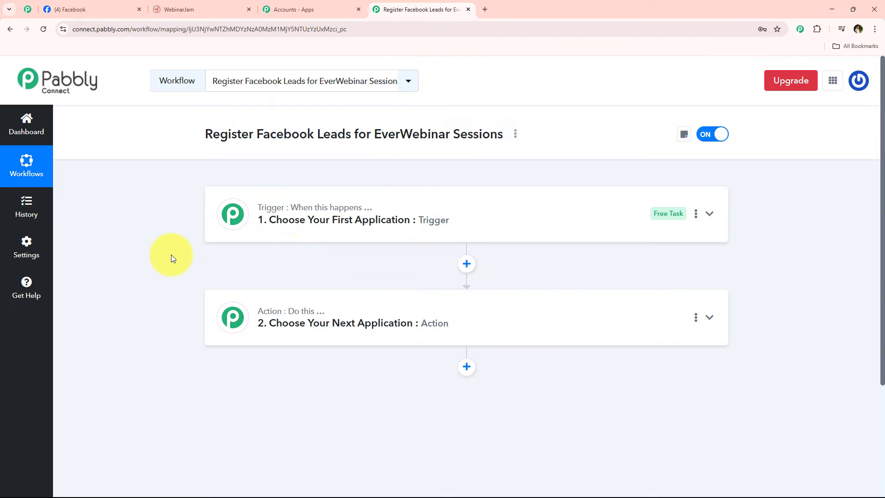
click(392, 208)
click(330, 217)
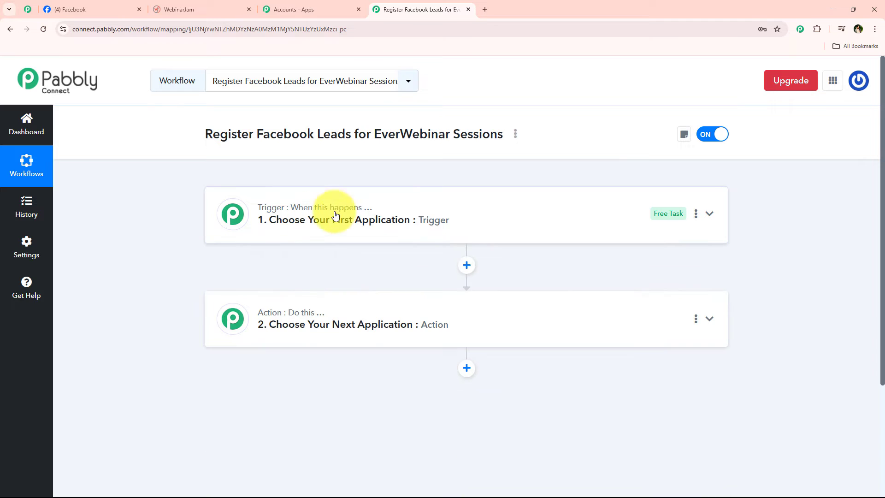
click(352, 340)
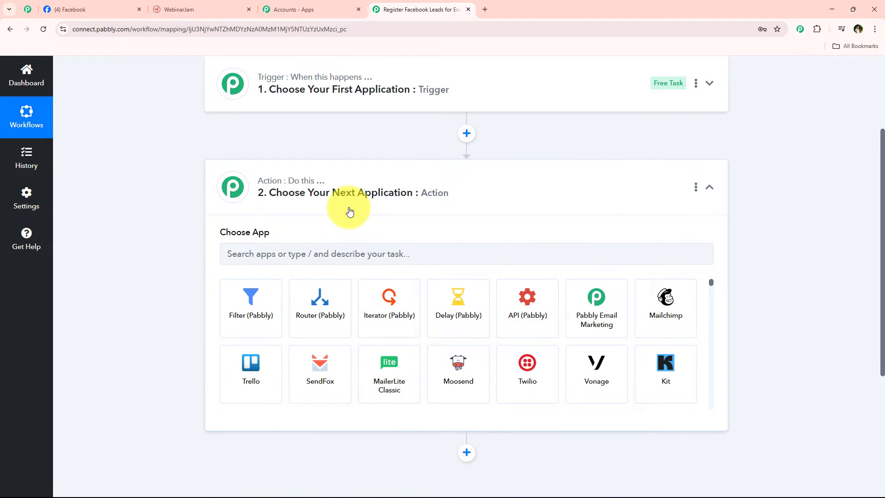
click(350, 212)
click(388, 110)
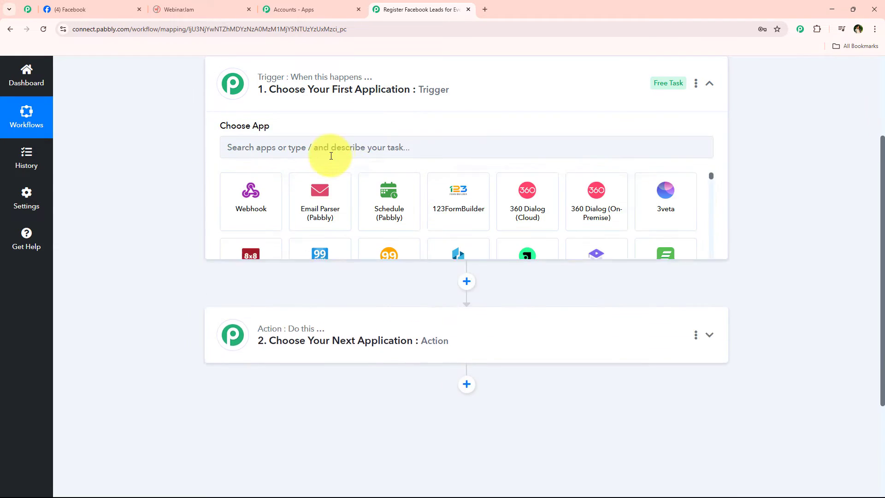
scroll(301, 235, up, 1)
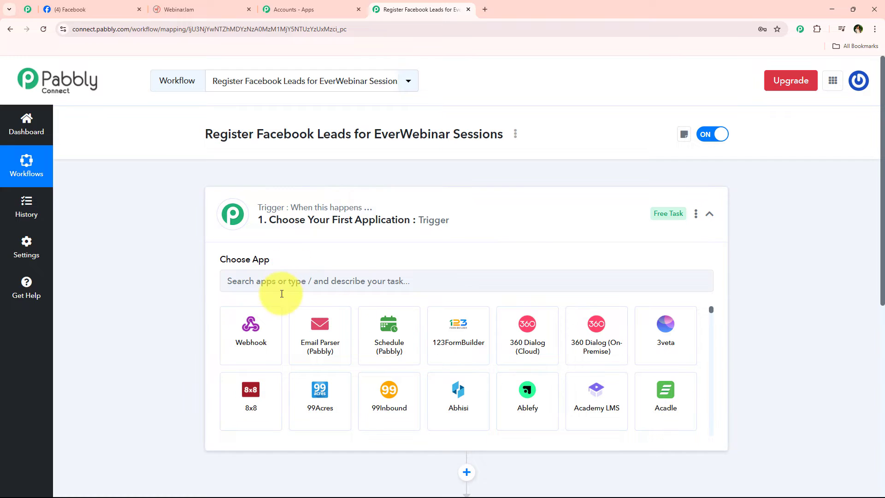
- Set the trigger app to Facebook Lead Ads with the New Lead Instant event
click(306, 280)
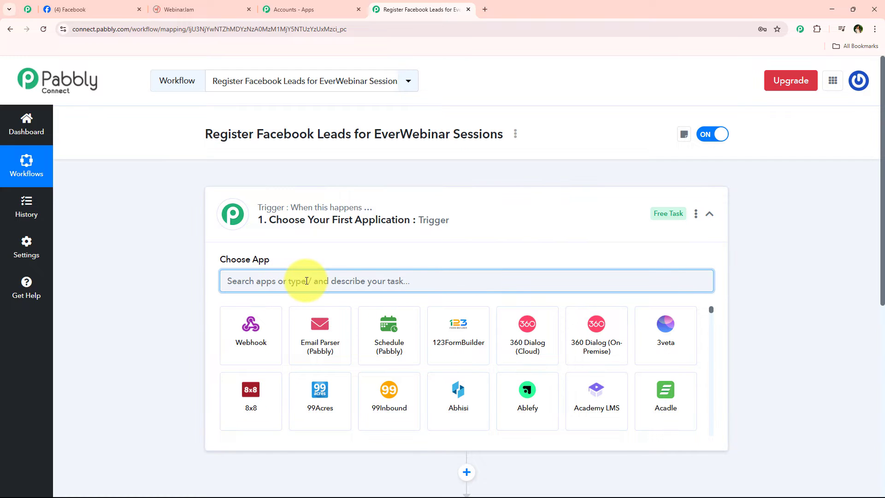
text(Fa)
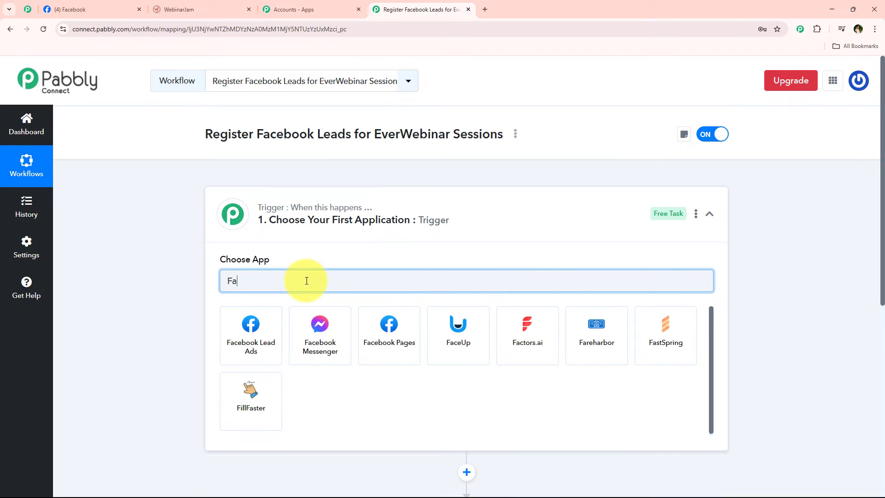
click(266, 325)
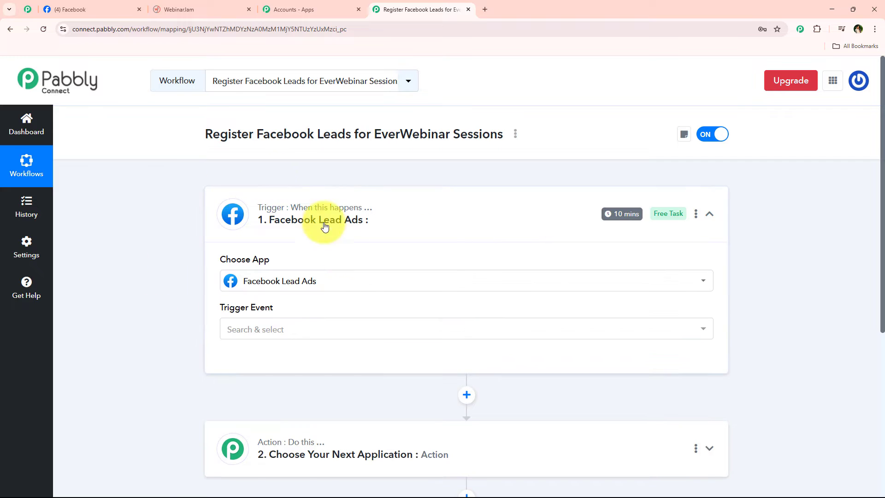
click(297, 328)
scroll(327, 336, down, 2)
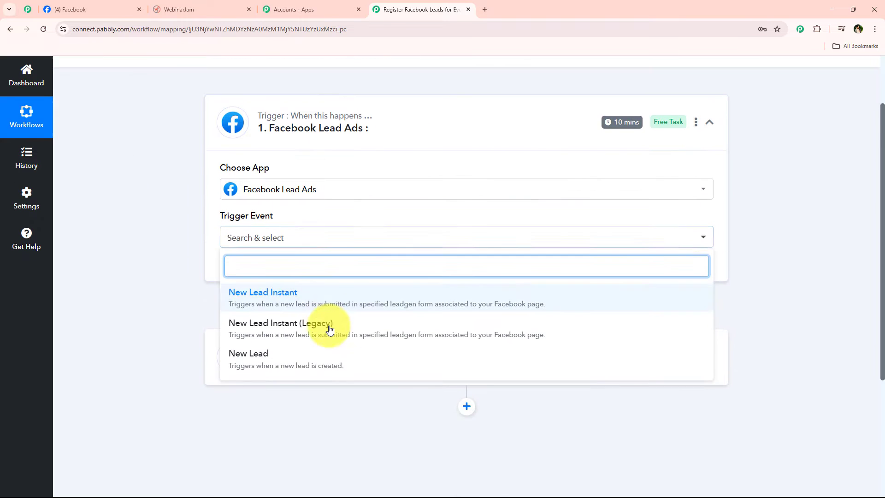
click(273, 310)
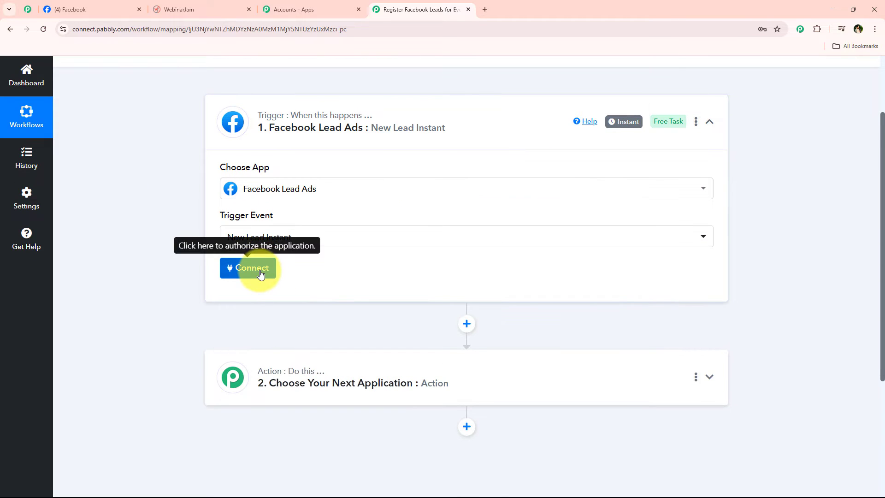
click(258, 271)
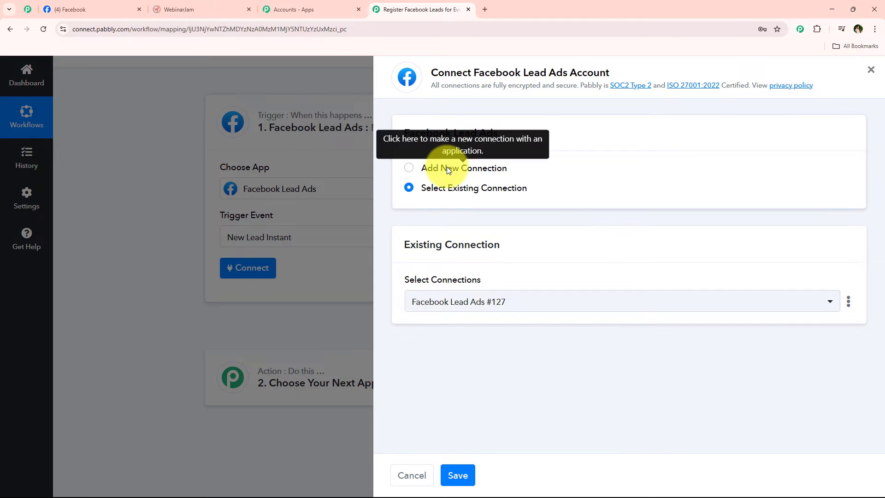
click(409, 169)
drag(420, 168, 511, 170)
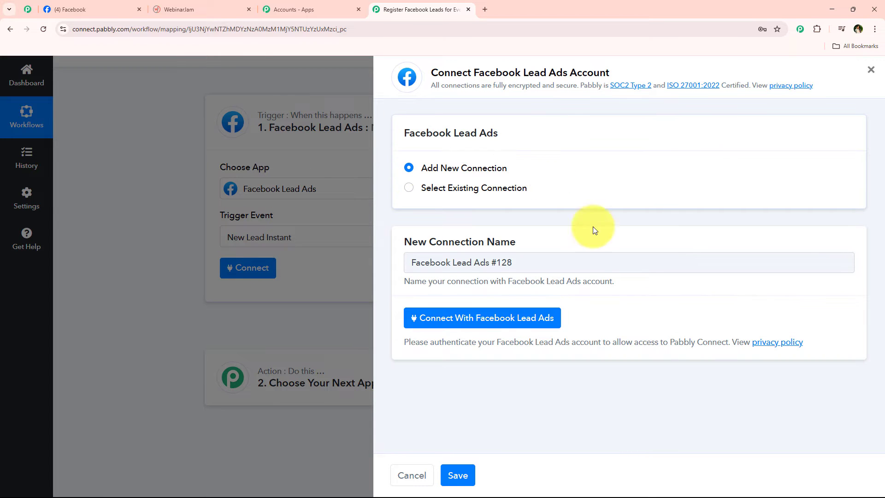
click(528, 321)
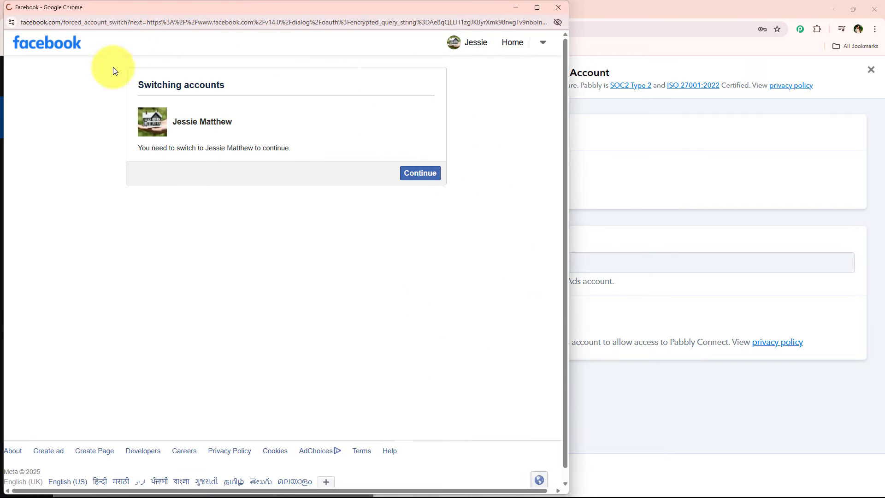
drag(235, 122, 194, 120)
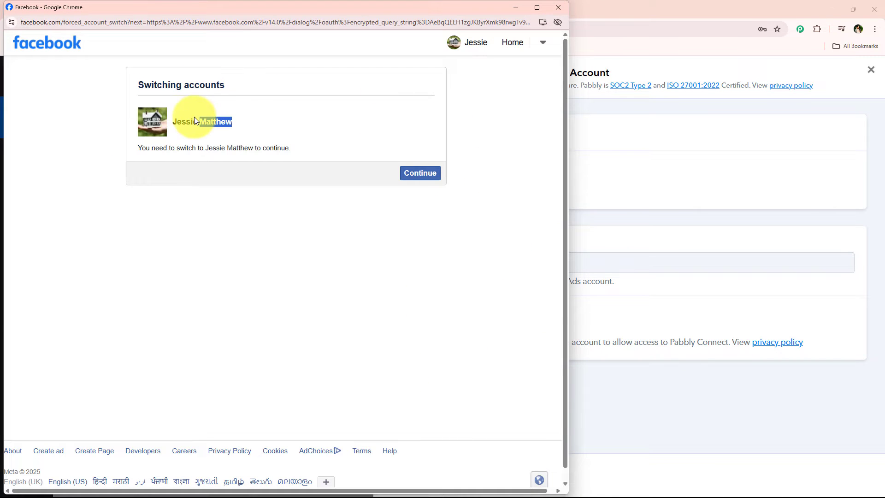
click(170, 223)
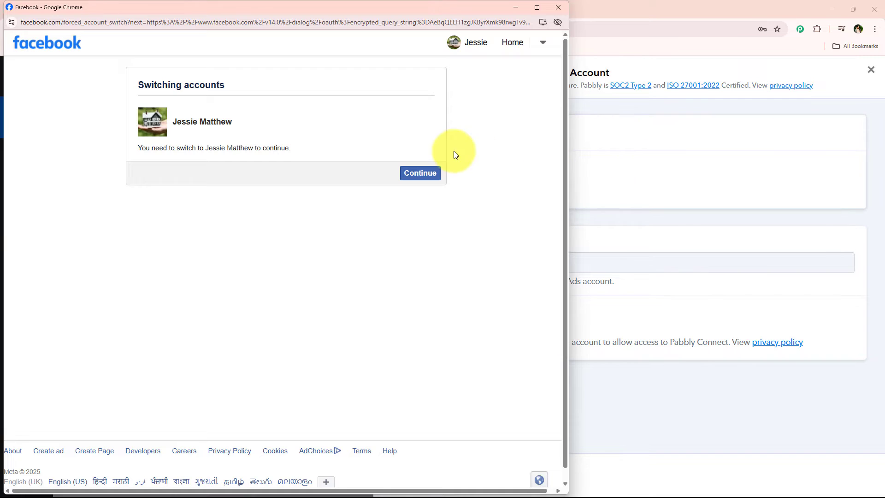
click(440, 175)
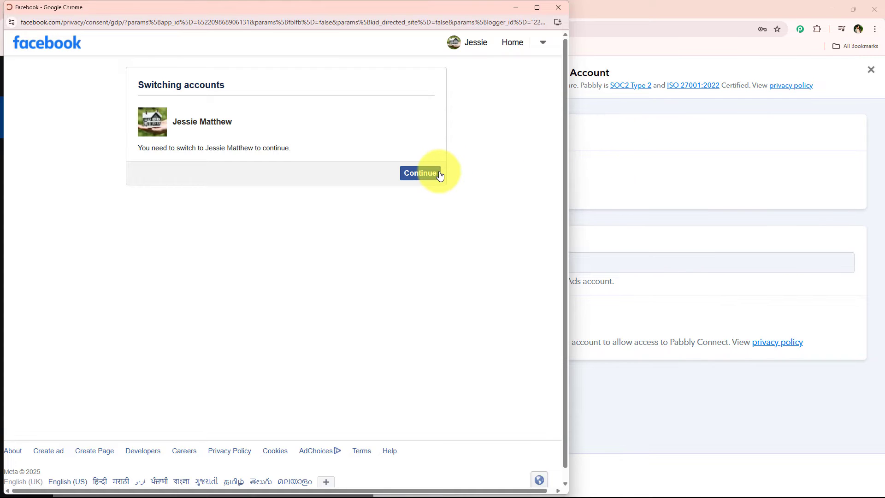
click(214, 318)
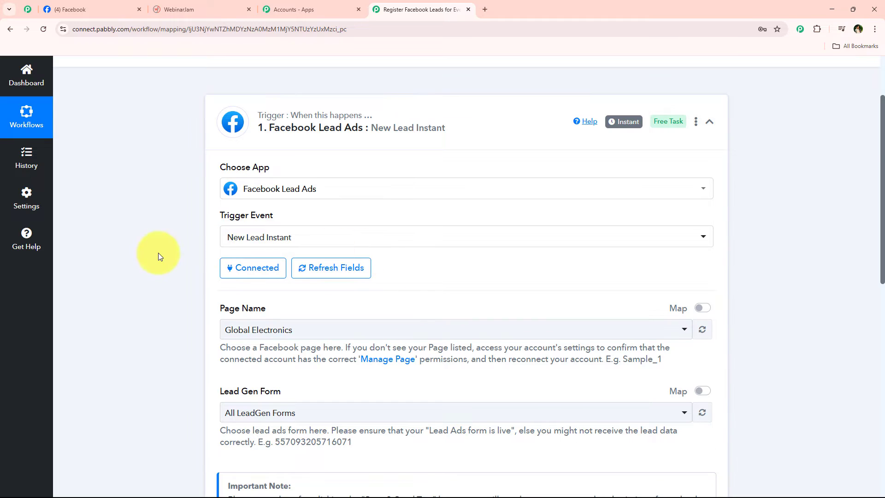
- Choose the Digital Dynamics page and its New Form lead form for the trigger
scroll(158, 252, down, 3)
click(244, 193)
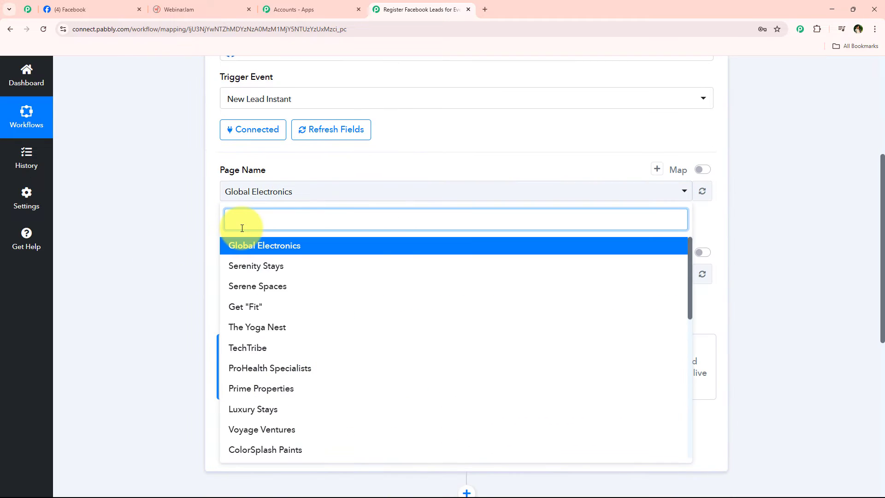
text(di)
click(244, 245)
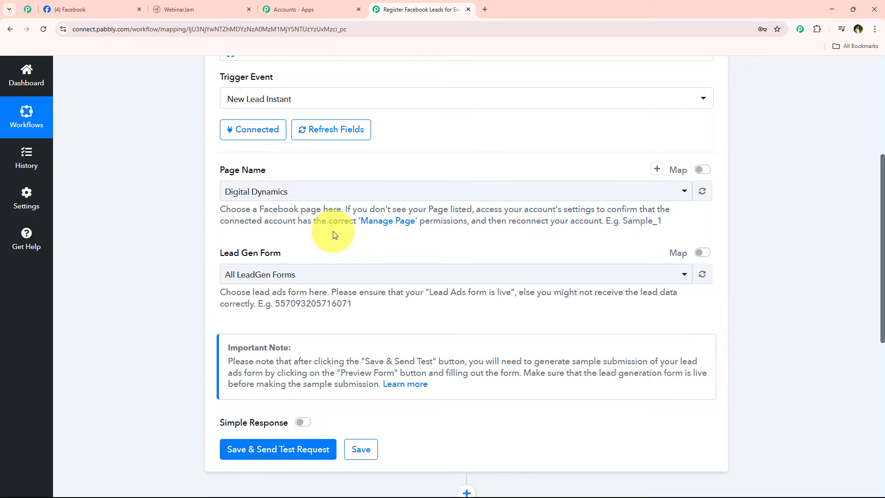
click(324, 273)
click(270, 350)
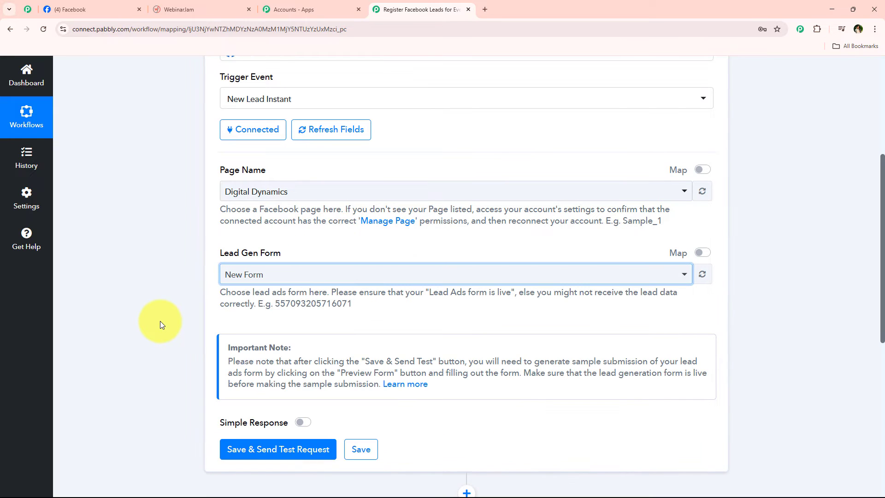
scroll(160, 317, down, 1)
click(235, 228)
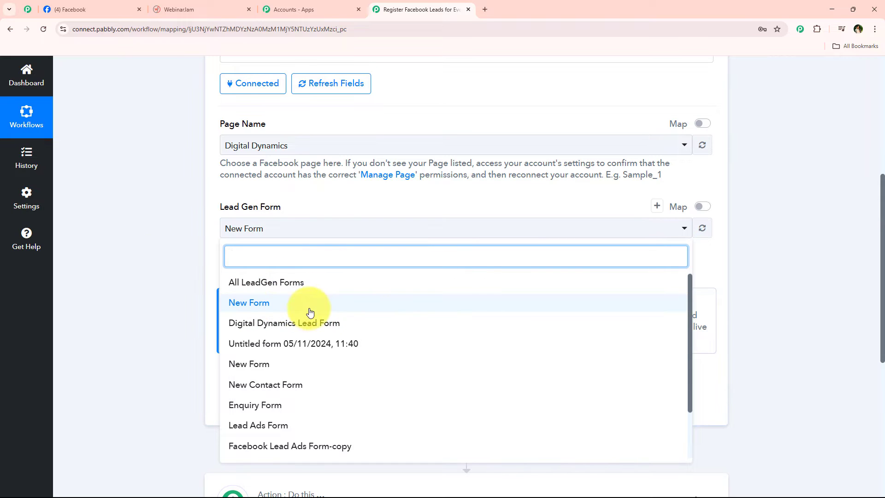
click(203, 259)
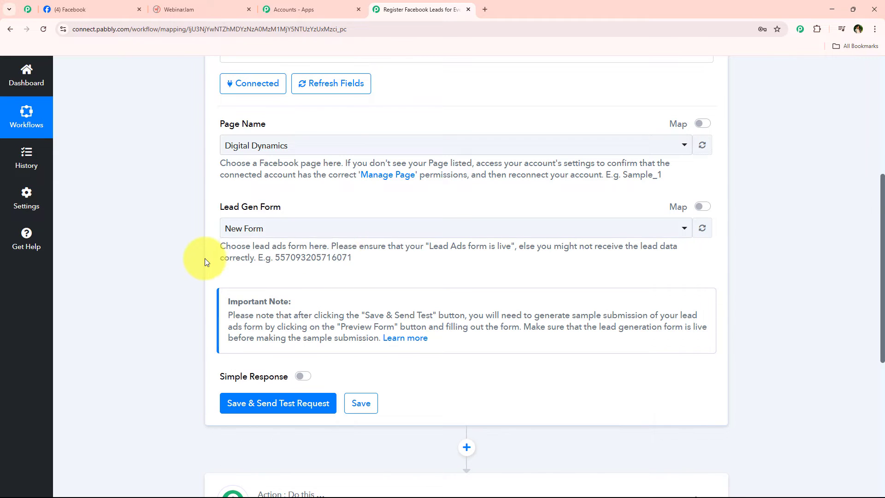
- Recheck the New Form selection, then save the trigger and send a test request
click(179, 10)
drag(231, 156, 276, 150)
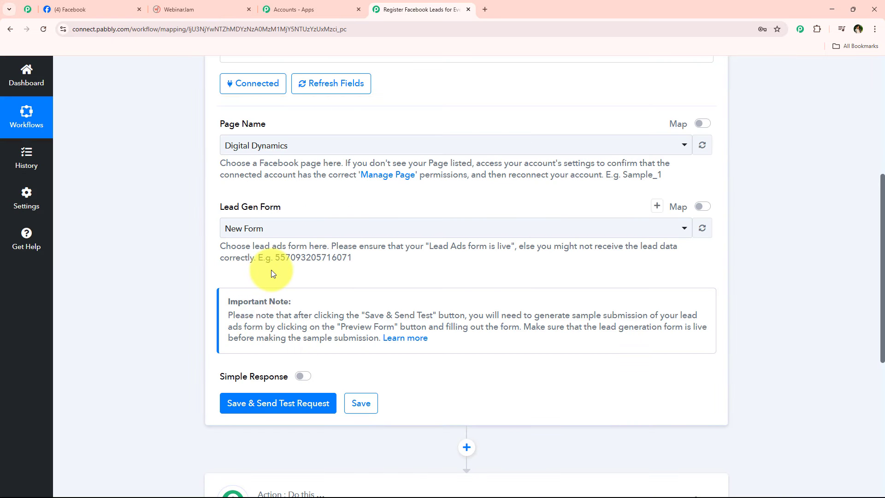
click(260, 232)
drag(213, 203, 330, 203)
click(330, 202)
click(247, 231)
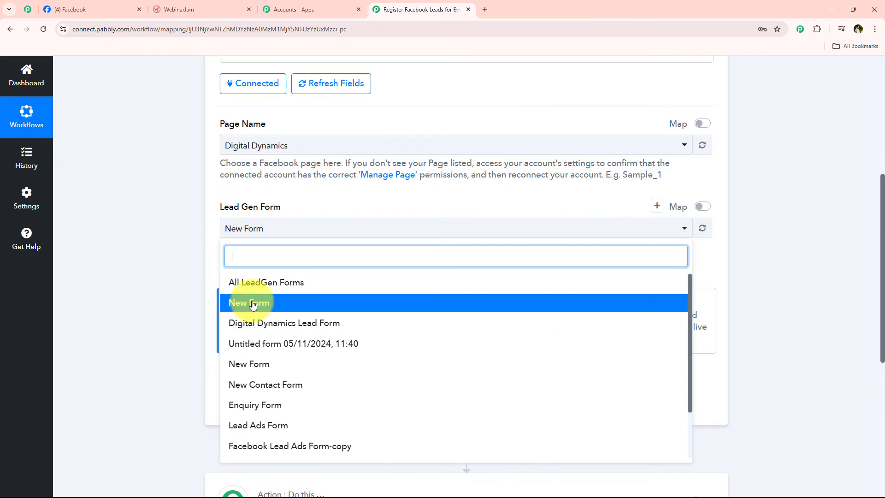
scroll(239, 392, down, 3)
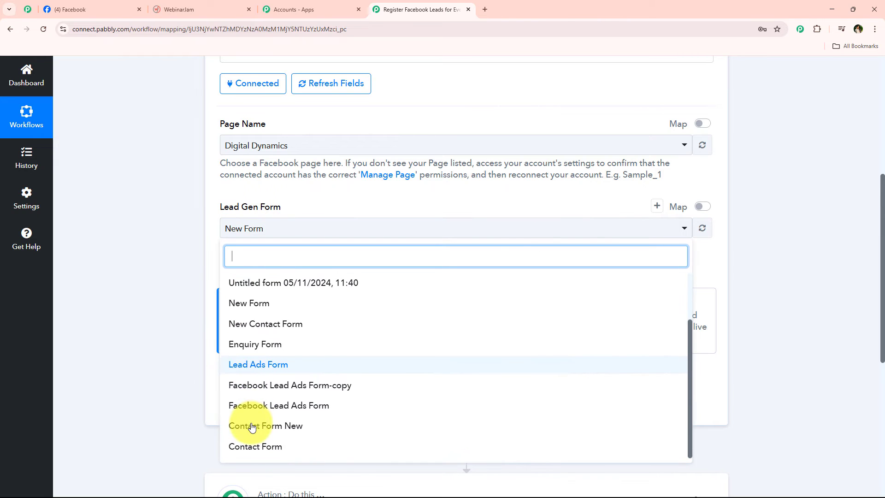
scroll(251, 426, up, 3)
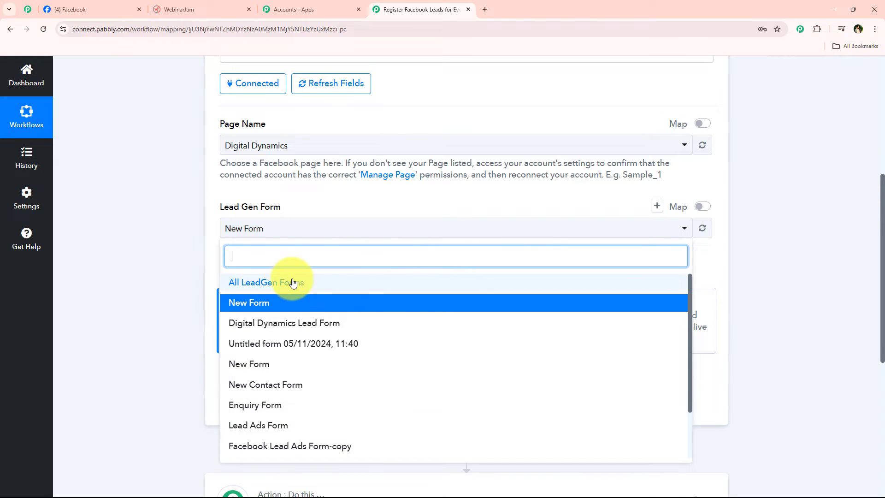
click(176, 248)
scroll(184, 272, up, 1)
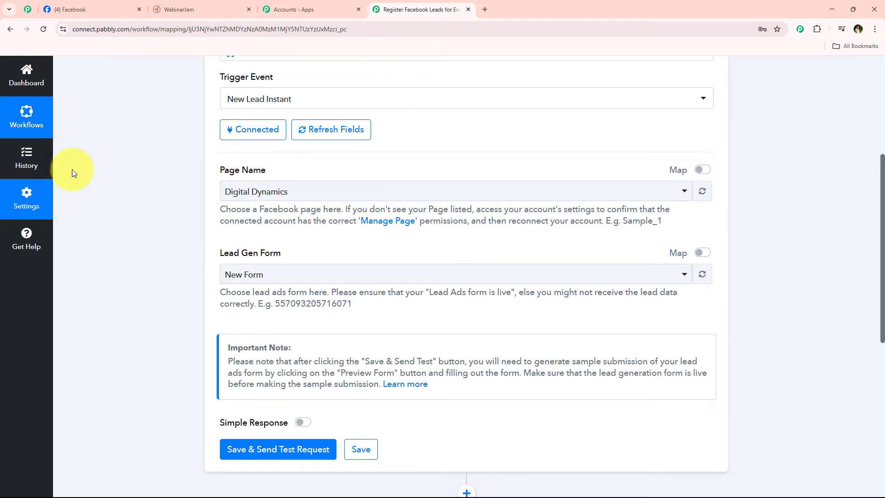
scroll(357, 247, down, 3)
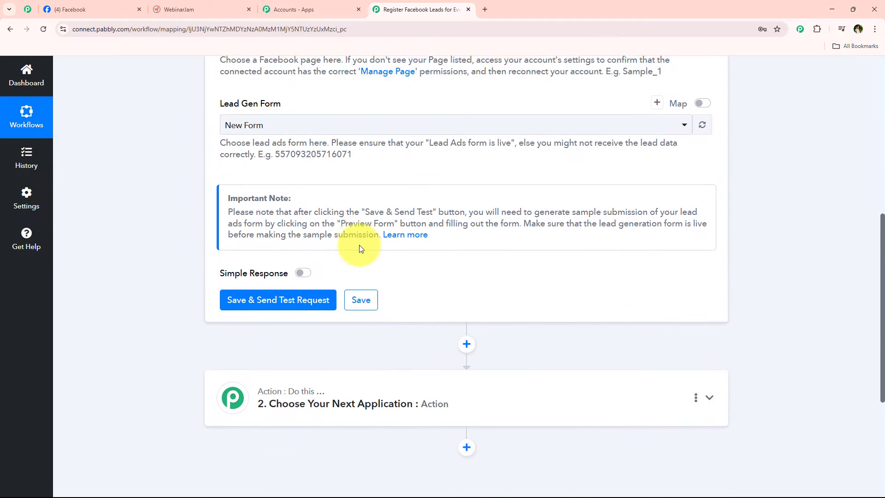
scroll(360, 249, down, 2)
click(295, 221)
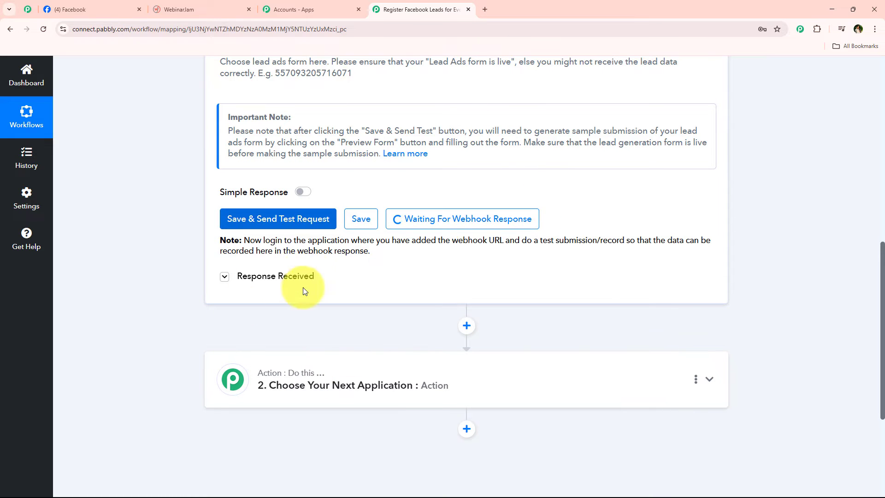
- Highlight the note about doing a test submission, then open a new browser tab
drag(520, 242, 595, 238)
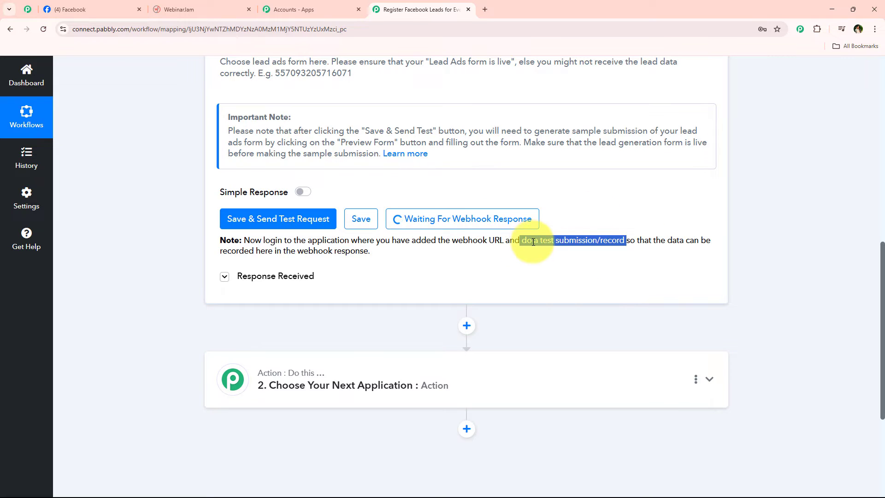
click(162, 255)
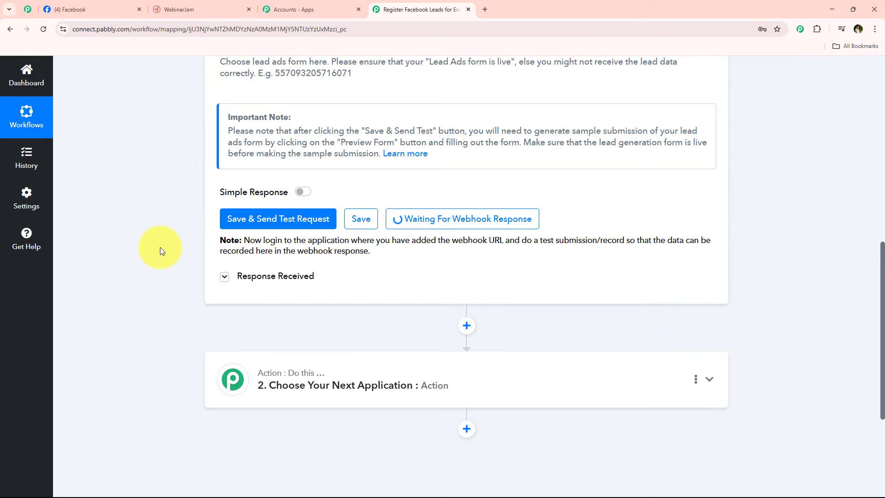
scroll(372, 98, down, 1)
click(485, 9)
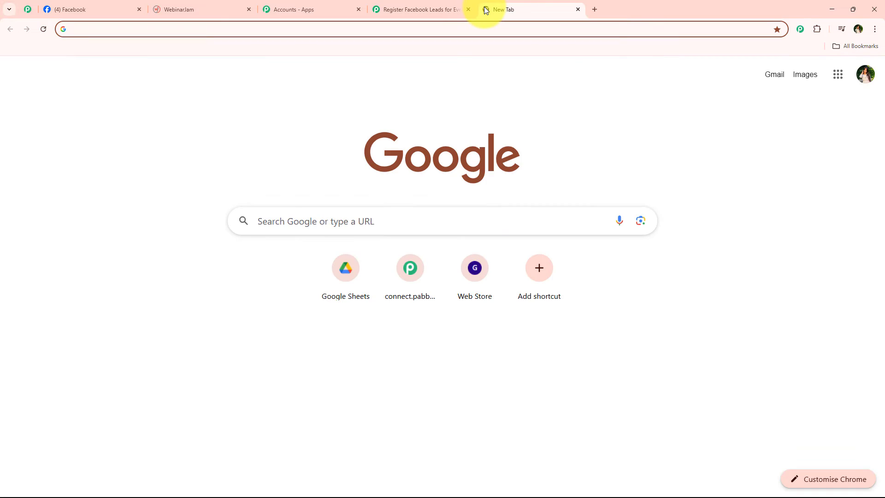
- Search 'meta for developers' and go to the Lead Ads Testing Tool under Developer Tools
text(m)
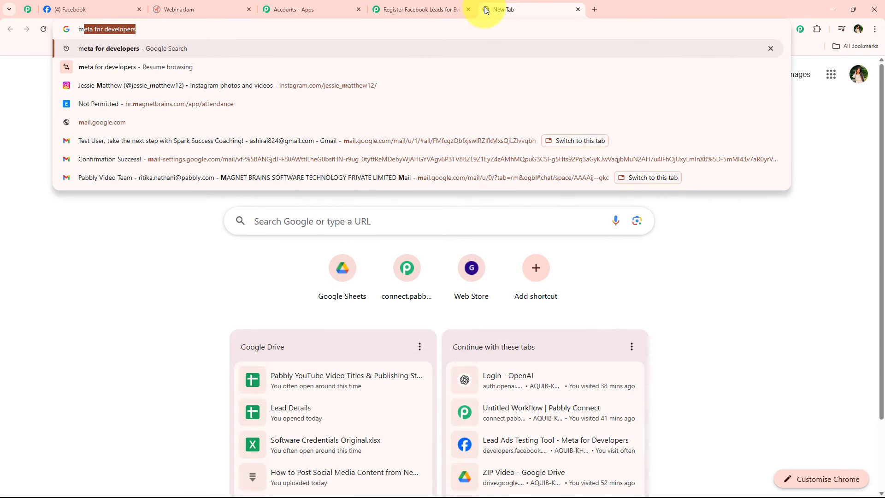
key(Return)
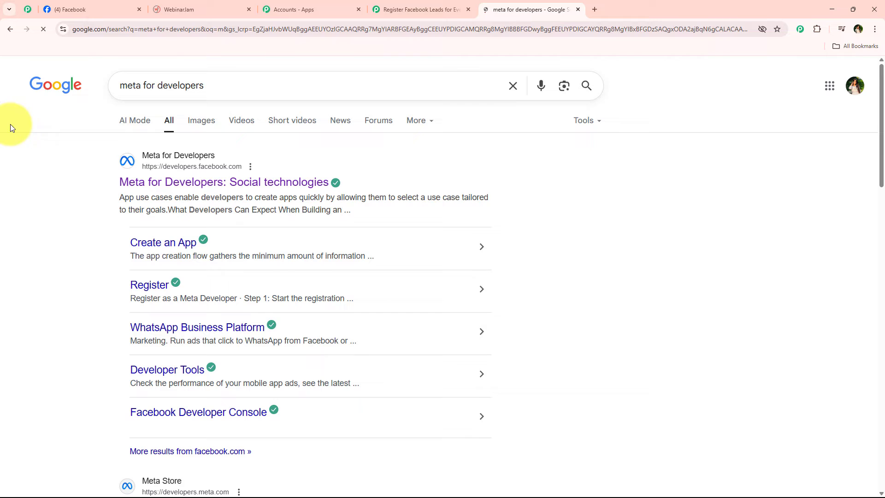
click(207, 184)
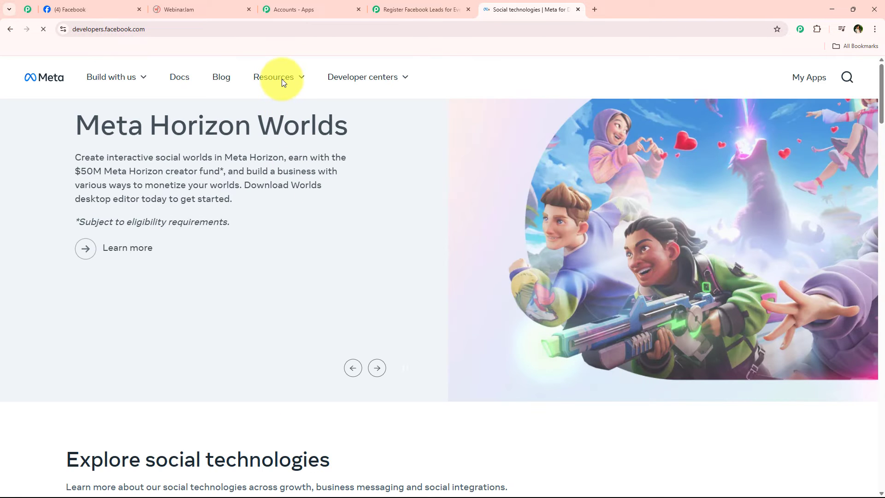
click(296, 73)
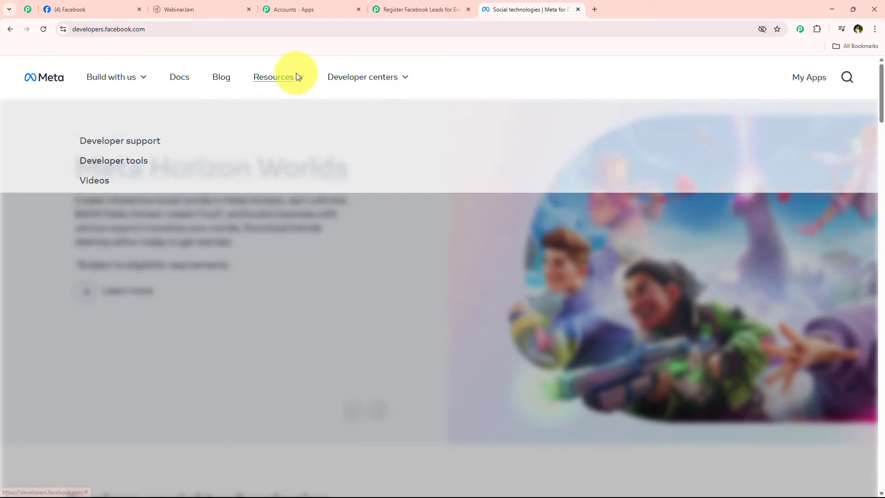
click(110, 165)
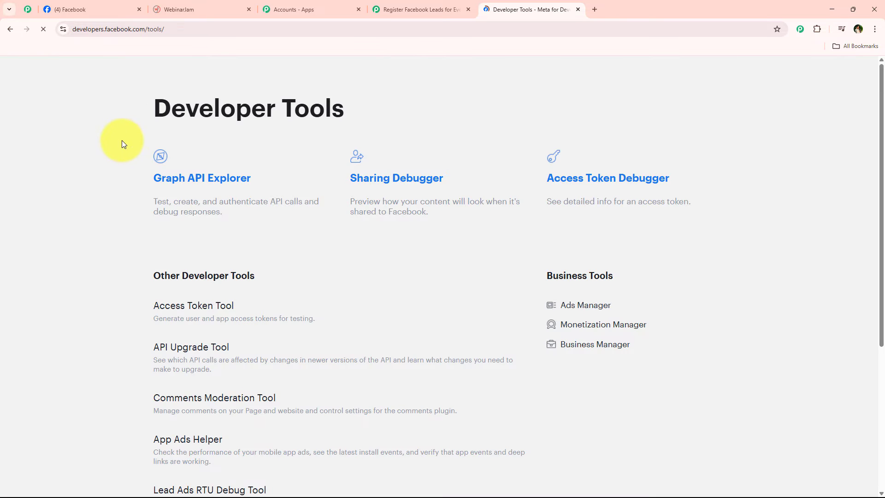
middle_click(127, 222)
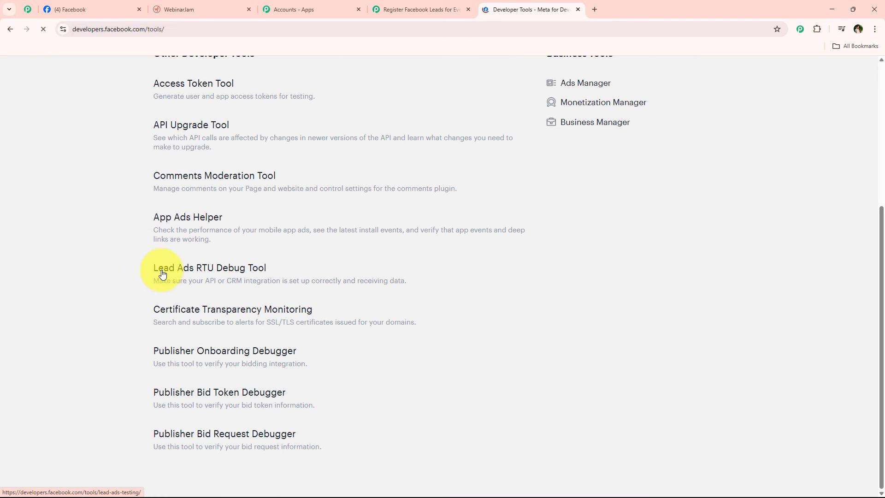
click(139, 270)
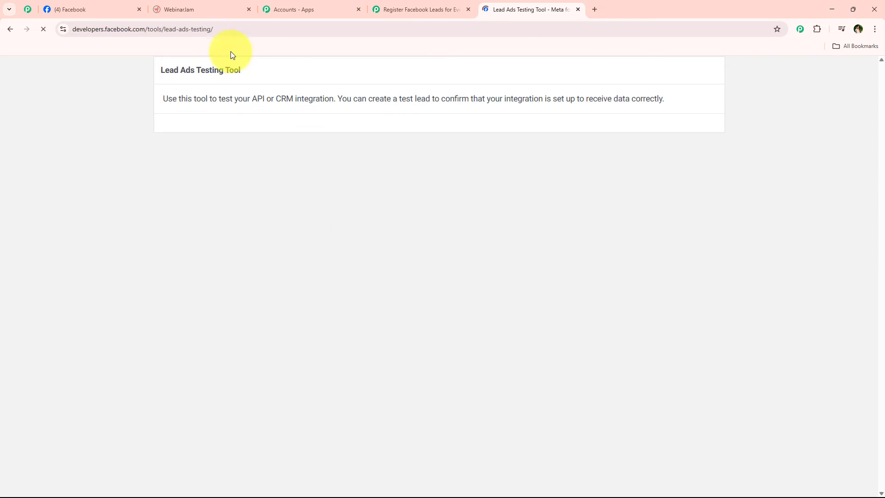
drag(288, 73, 136, 108)
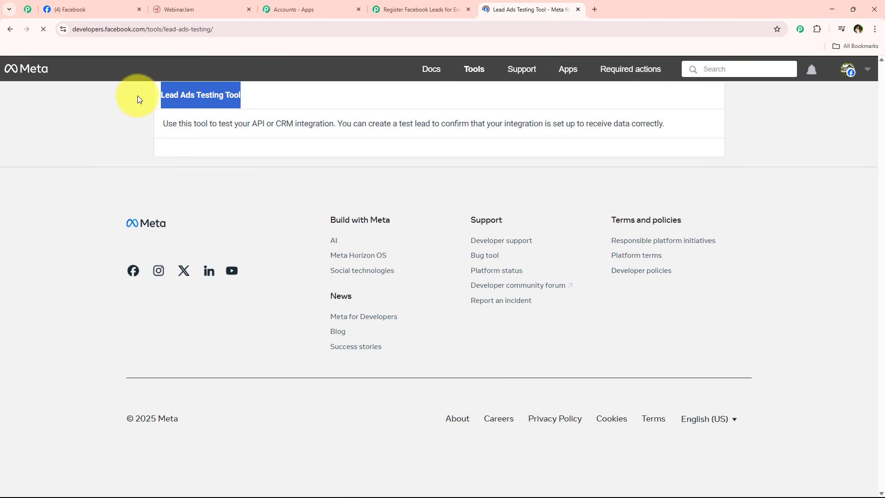
- Select the Digital Dynamics page and the New Form lead form in the testing tool
click(325, 163)
scroll(292, 247, down, 7)
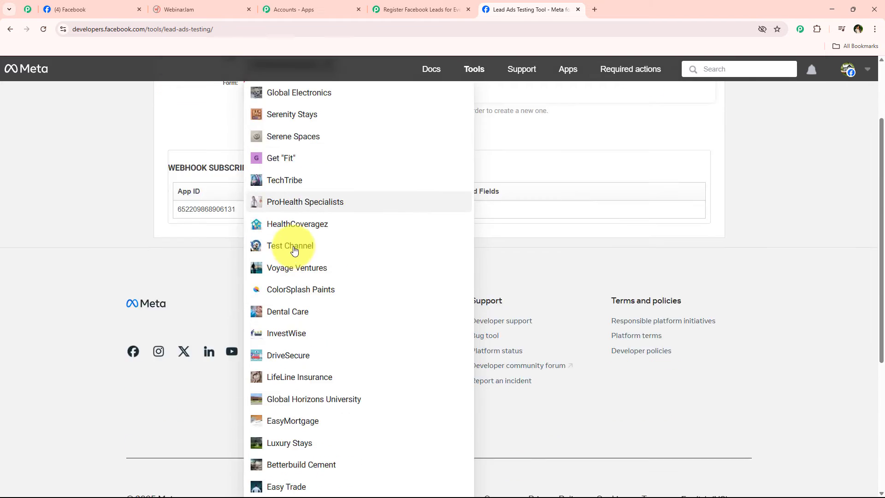
click(286, 391)
scroll(228, 366, up, 3)
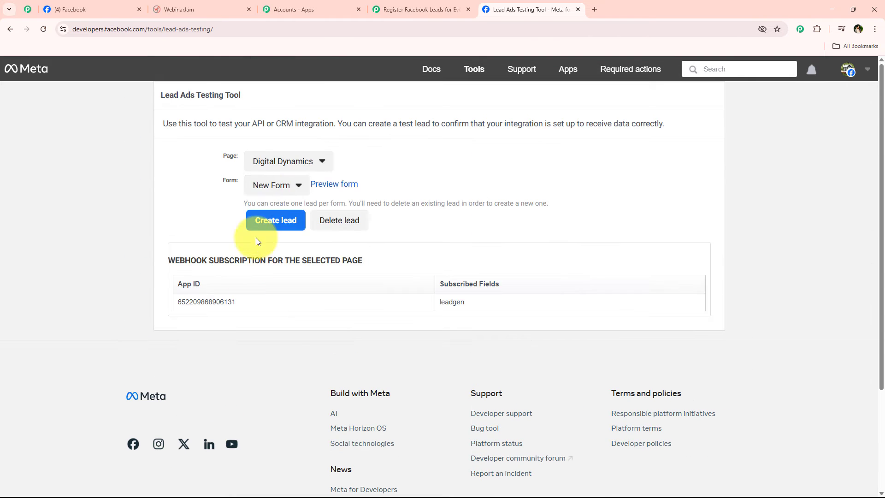
click(265, 184)
click(265, 210)
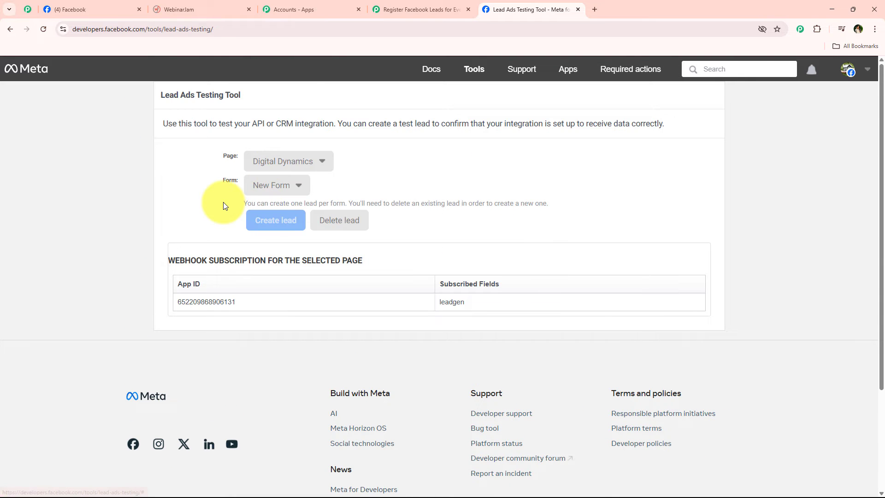
click(401, 9)
click(530, 9)
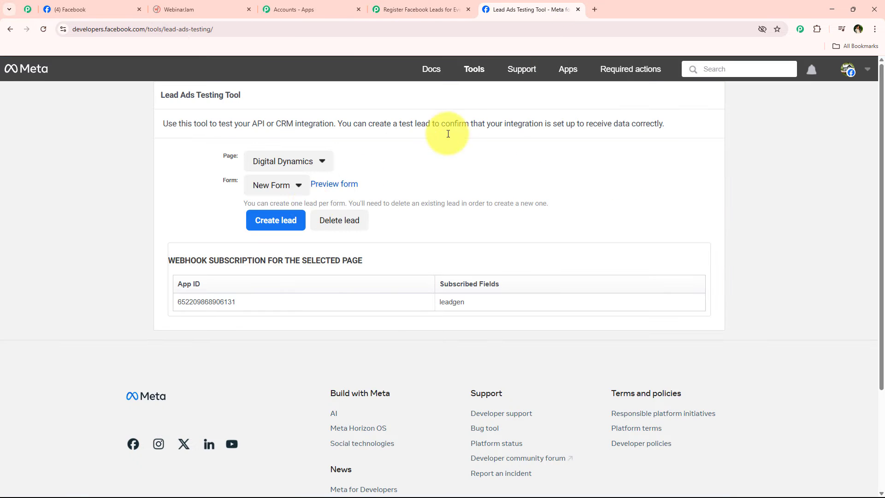
- Preview the lead form and answer Social Media Management for service and Anytime for contact time
click(325, 185)
scroll(405, 238, down, 3)
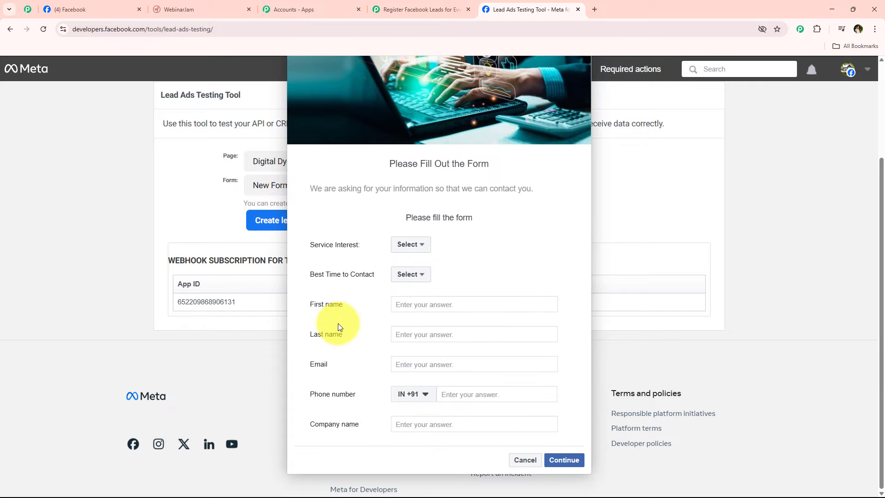
drag(338, 256, 412, 244)
click(412, 244)
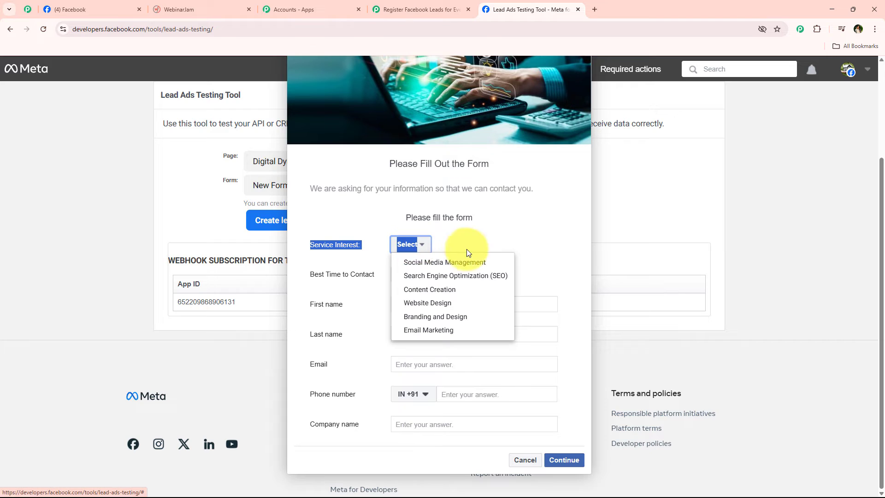
click(442, 259)
click(328, 268)
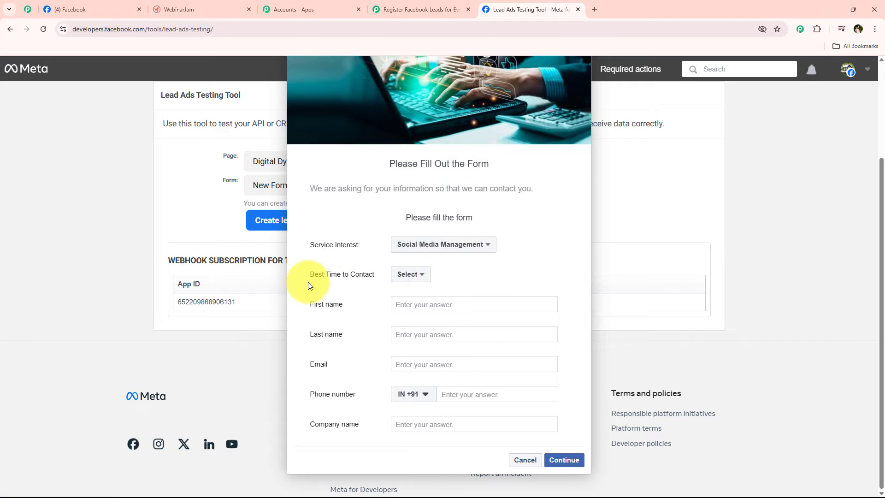
drag(307, 280, 406, 280)
click(481, 280)
click(410, 274)
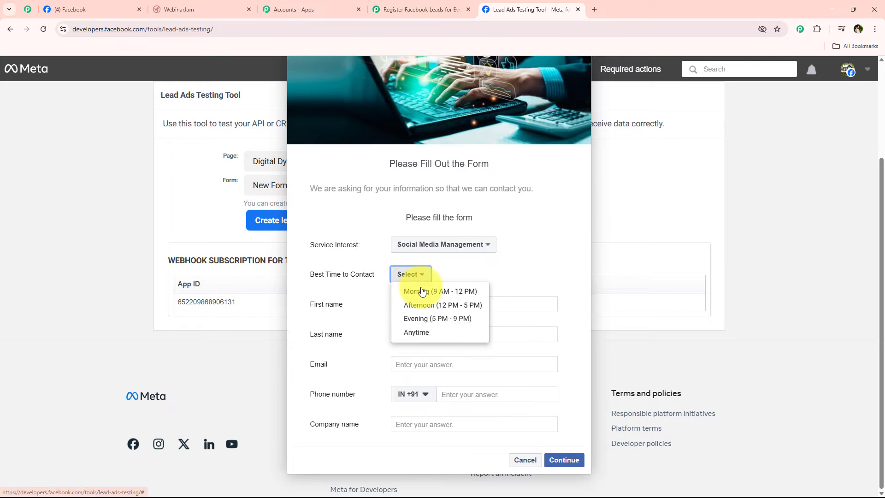
click(441, 332)
- Enter the lead's first name and company Pabbly TuTs, then continue and submit the test lead
click(438, 308)
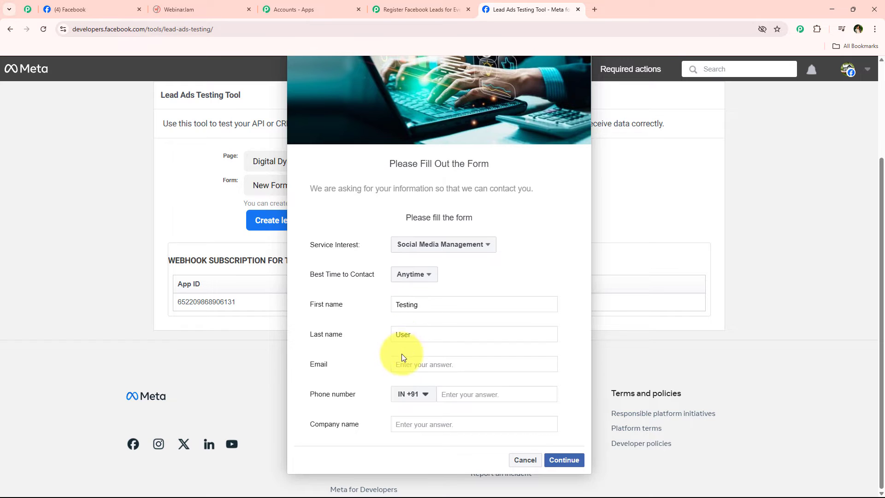
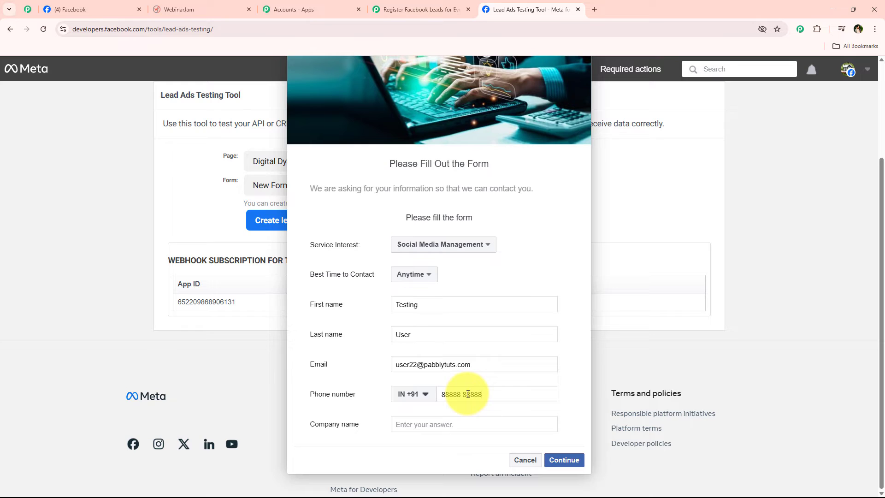
click(467, 424)
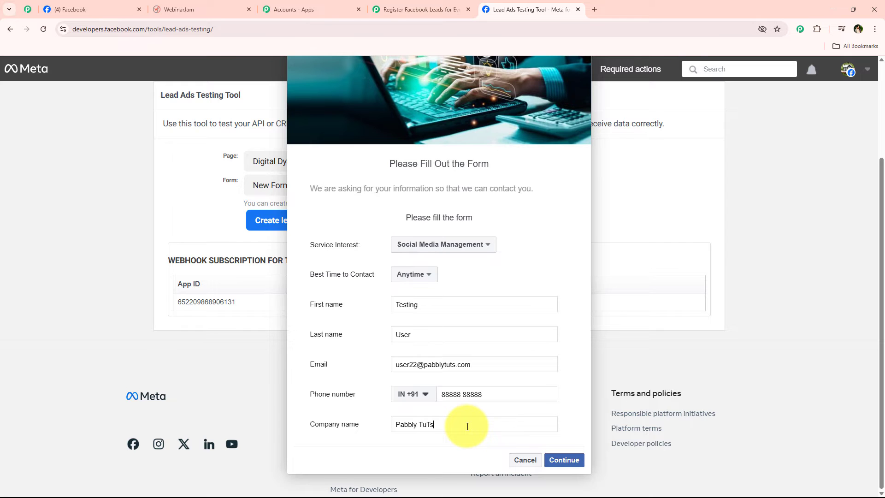
click(557, 459)
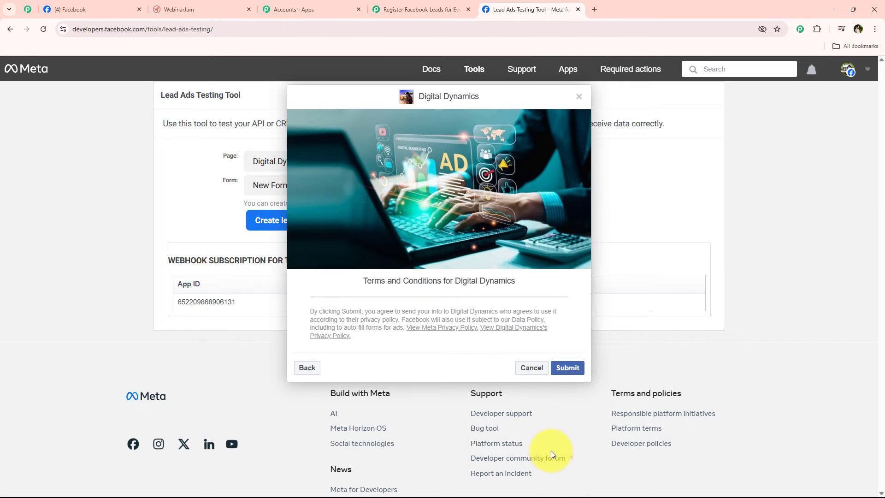
click(571, 370)
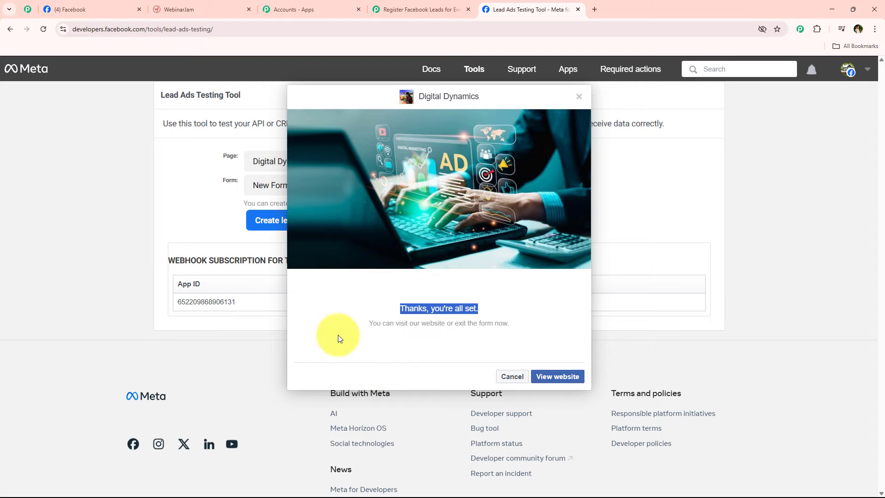
click(420, 10)
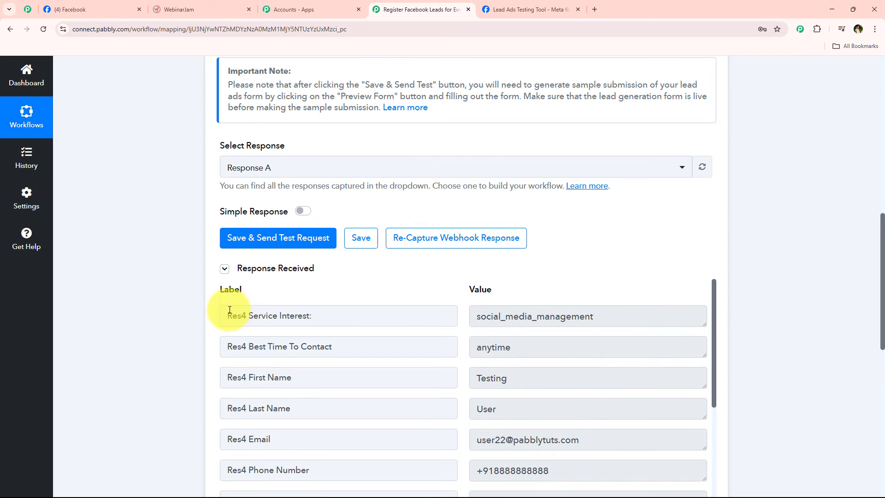
- Check the captured first name, last name, email, phone and company values in the trigger response
scroll(316, 354, down, 2)
scroll(315, 354, up, 3)
scroll(217, 296, down, 3)
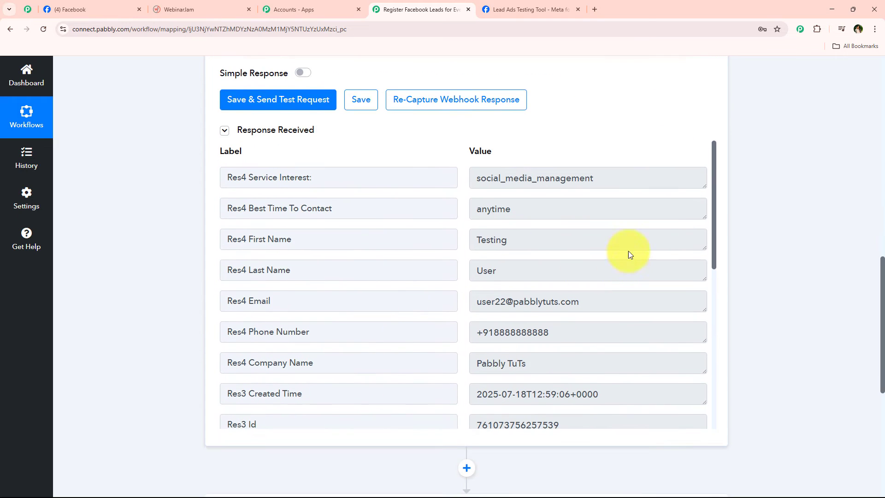
double_click(619, 244)
drag(560, 278, 386, 300)
drag(698, 301, 383, 312)
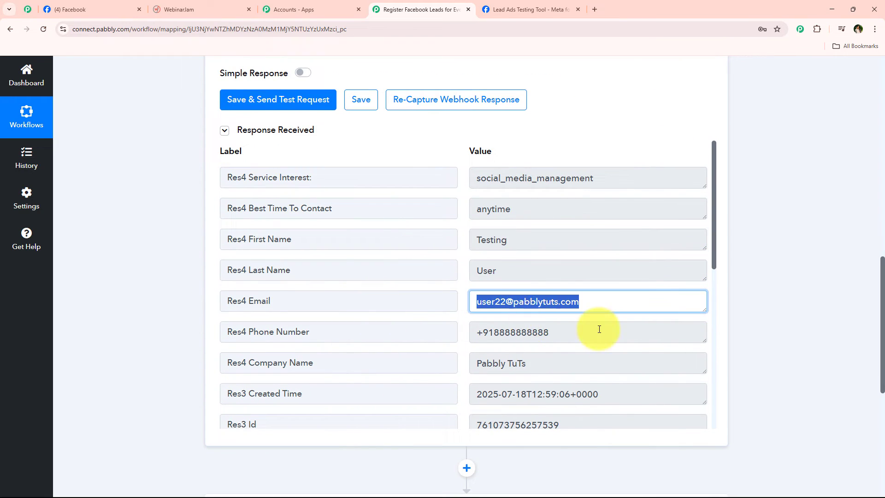
drag(598, 331, 351, 342)
drag(612, 371, 326, 365)
scroll(192, 251, up, 10)
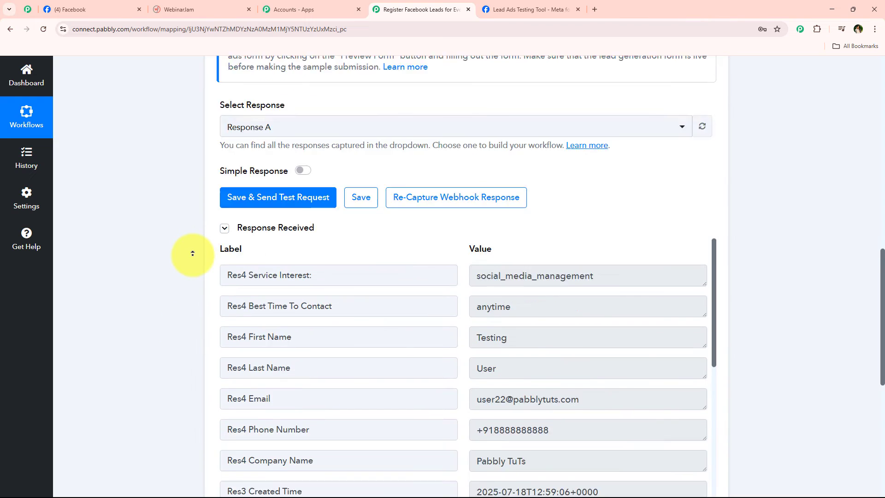
scroll(192, 253, up, 3)
- Collapse the Facebook Lead Ads trigger, check the EverWebinar and Lead Ads tabs, and expand the action step
click(366, 224)
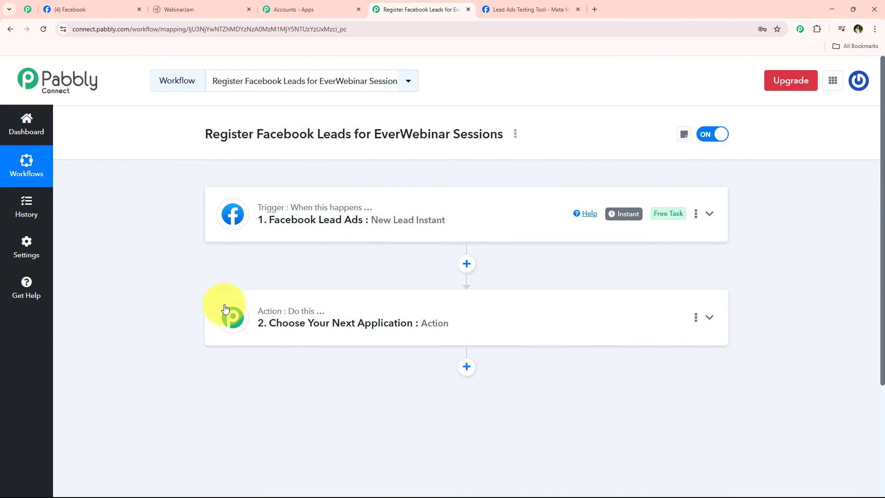
click(207, 9)
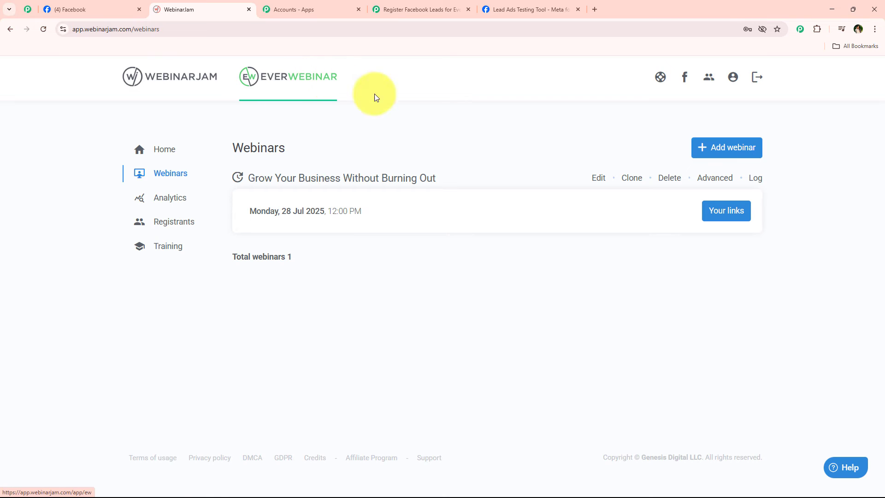
click(530, 9)
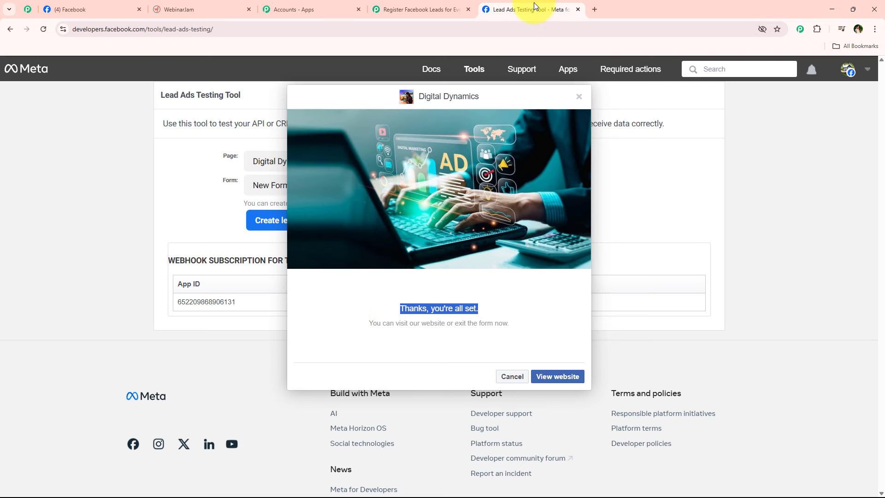
click(397, 9)
click(304, 318)
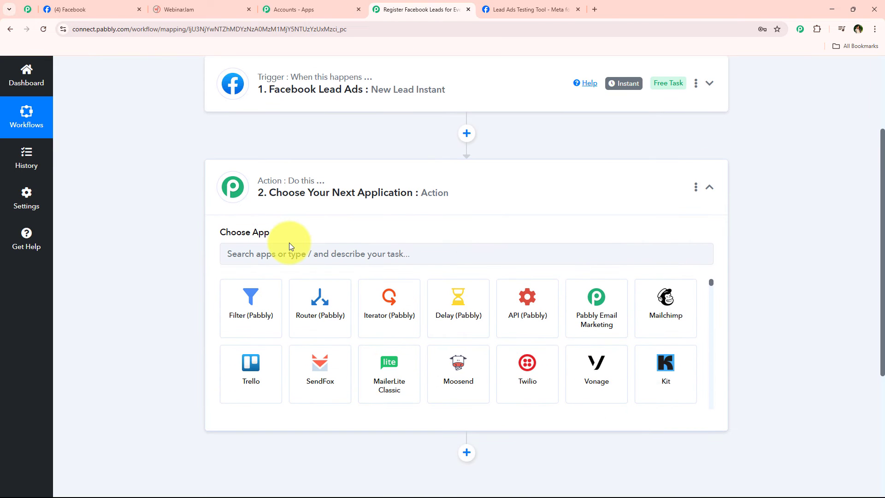
- Search 'Ever', pick EverWebinar as the action app, and list its action events
click(289, 244)
text(Ev)
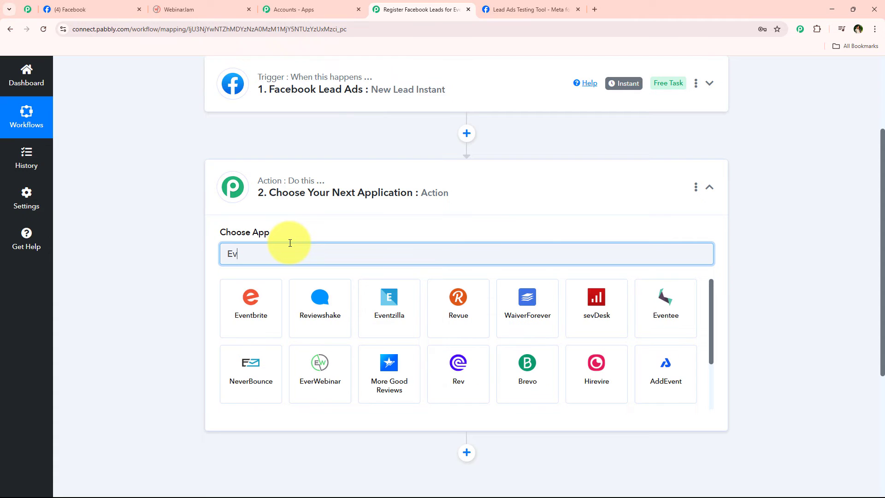
text(er)
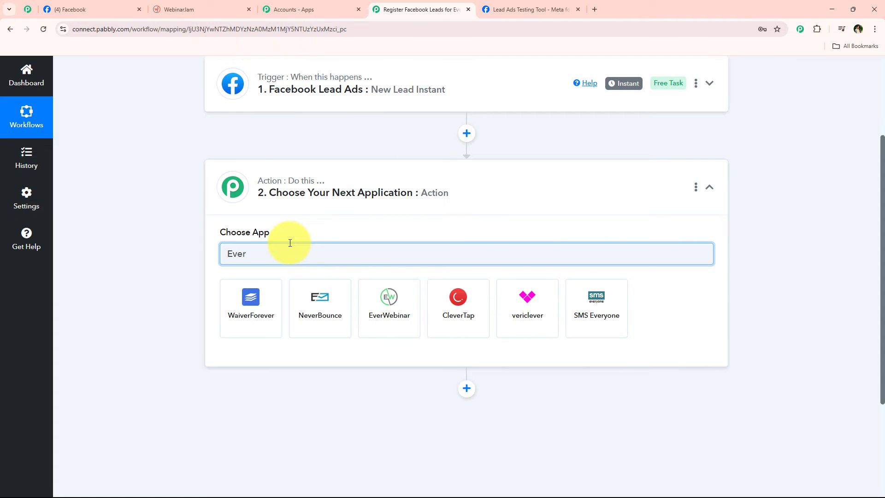
click(391, 293)
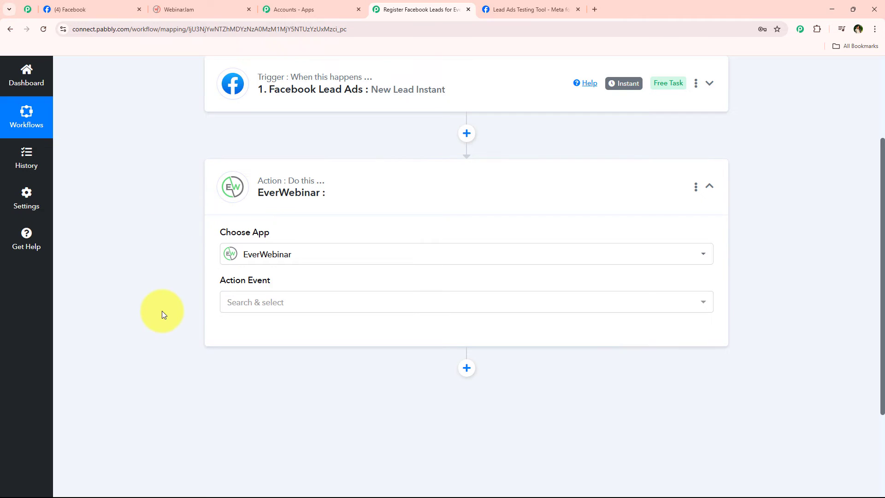
scroll(163, 314, down, 1)
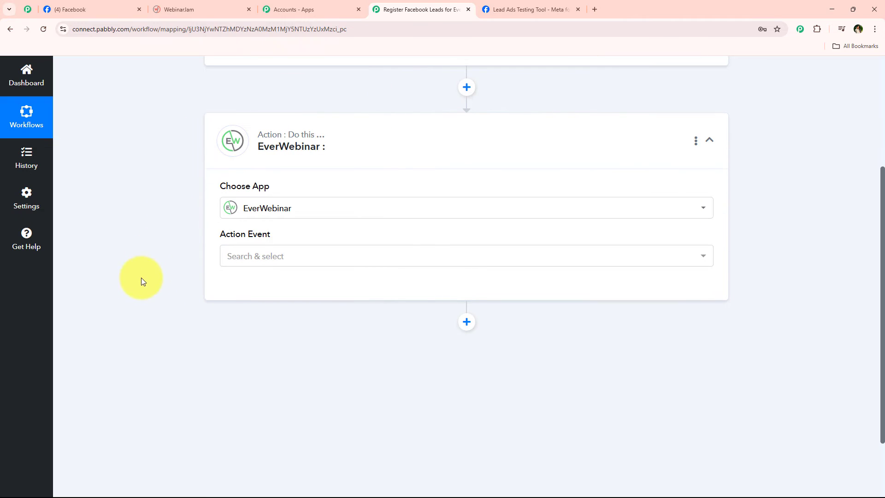
click(319, 257)
scroll(434, 259, down, 1)
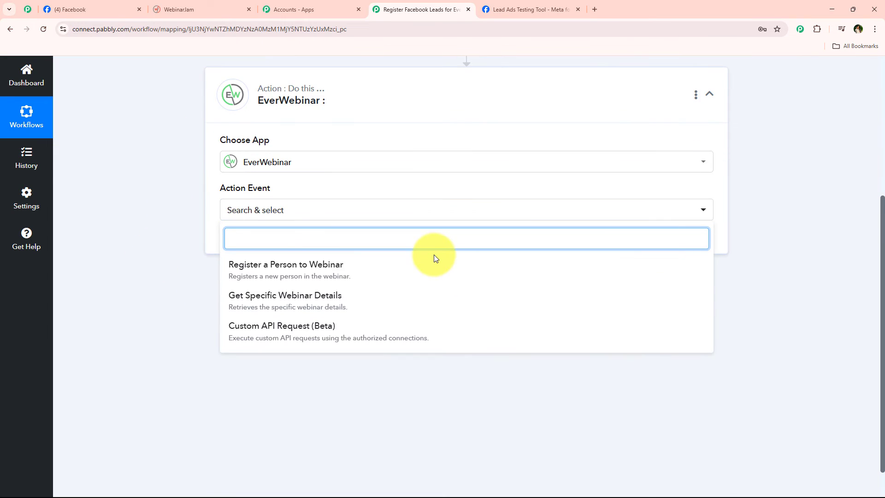
- Choose Register a Person to Webinar and start adding a new EverWebinar connection
click(319, 277)
click(260, 243)
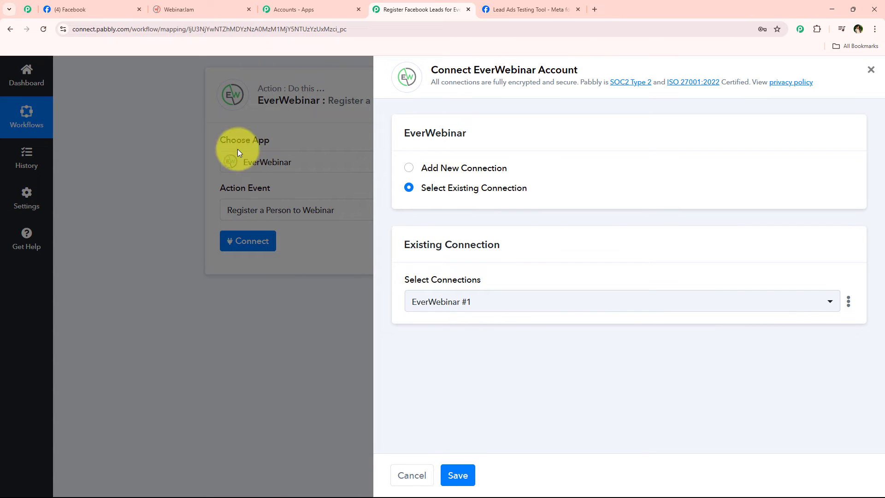
click(488, 170)
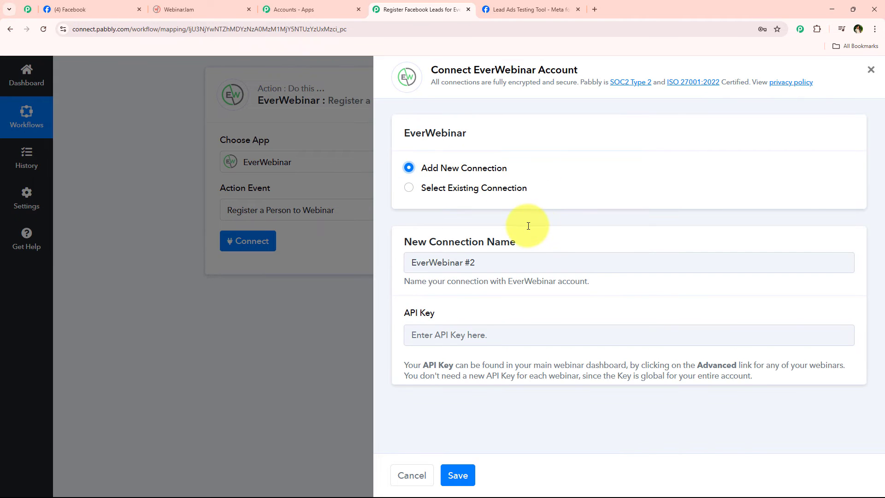
double_click(504, 70)
click(474, 228)
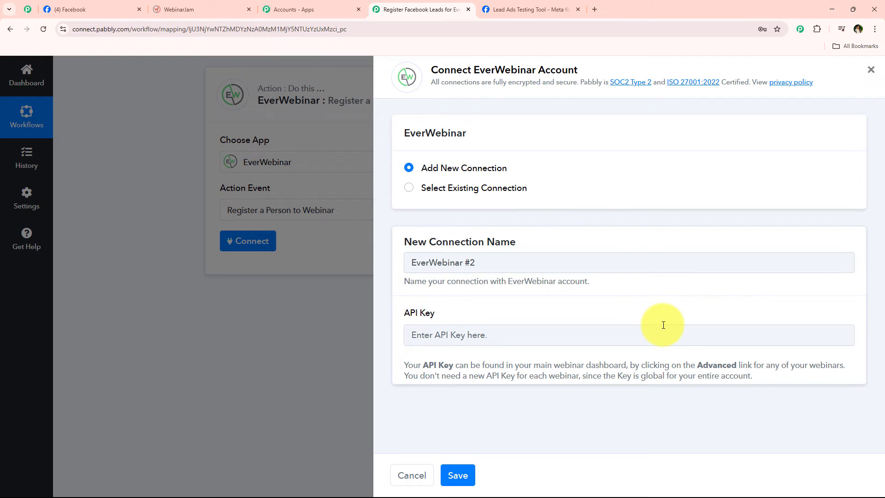
click(183, 5)
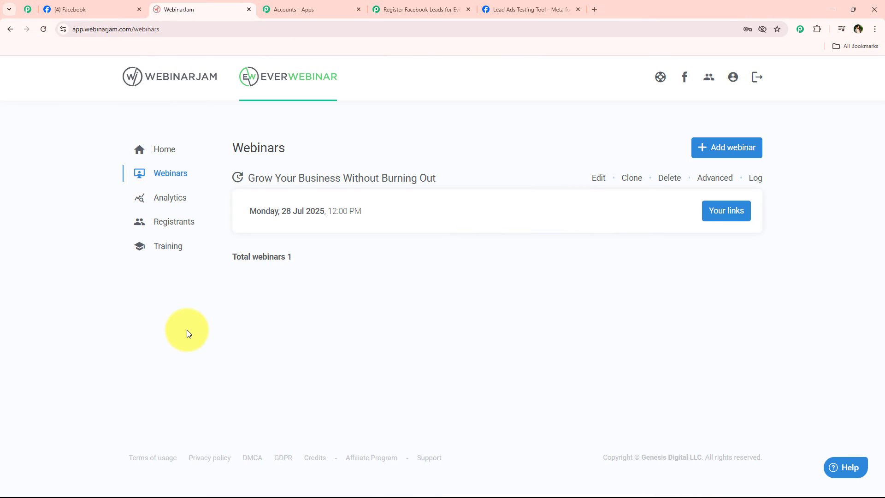
- Copy the webinar's API key from WebinarJam's API custom integration details into Pabbly
click(701, 185)
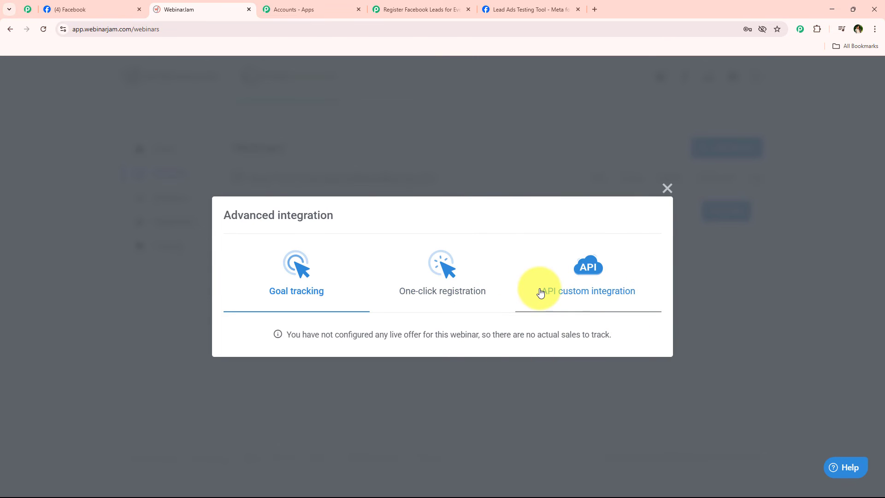
click(606, 288)
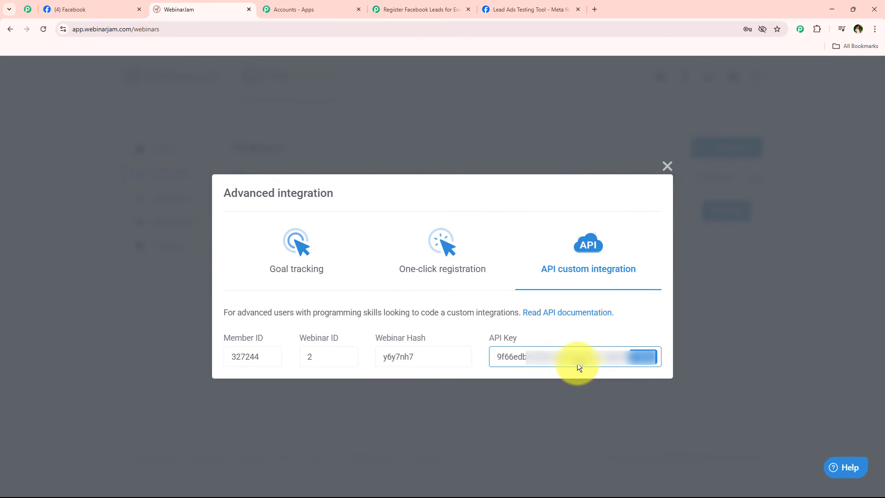
click(653, 357)
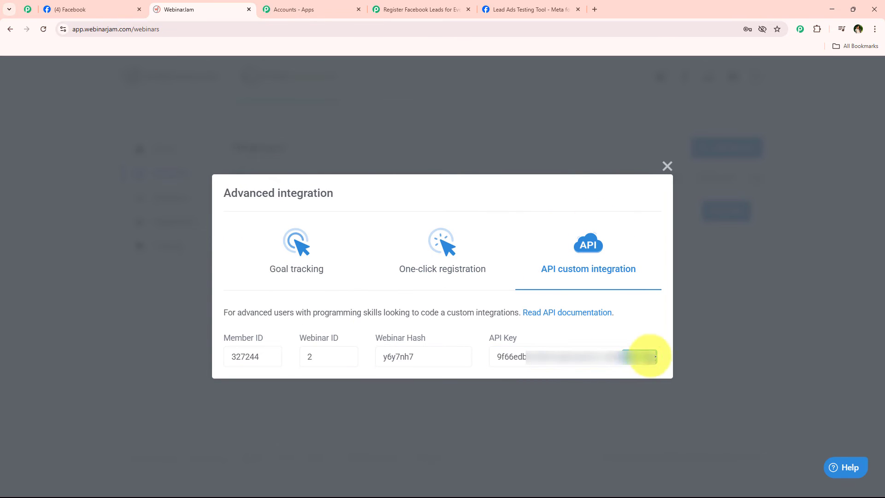
click(666, 167)
click(420, 9)
click(477, 335)
- Paste the copied API key into the EverWebinar connection's API Key field
right_click(479, 335)
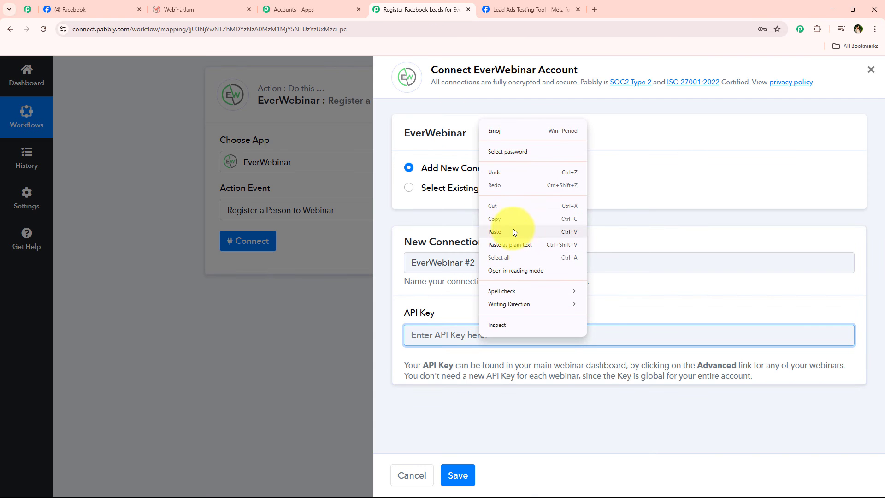
click(512, 231)
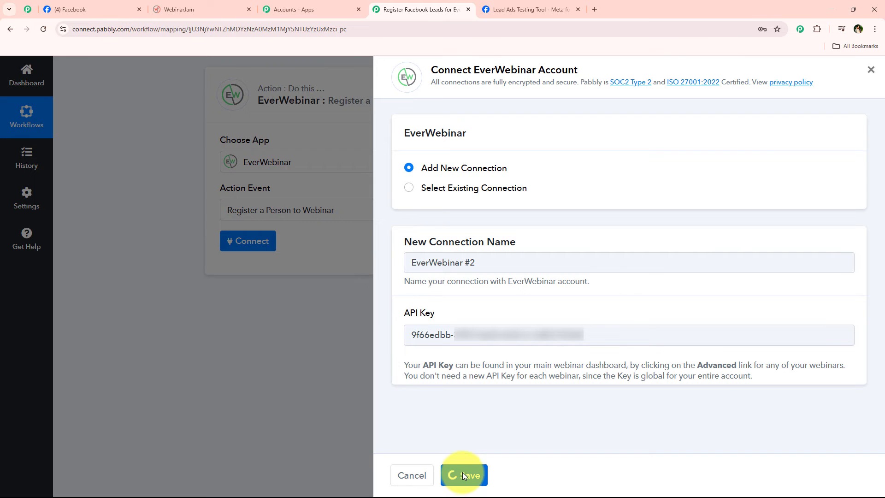
scroll(203, 268, down, 1)
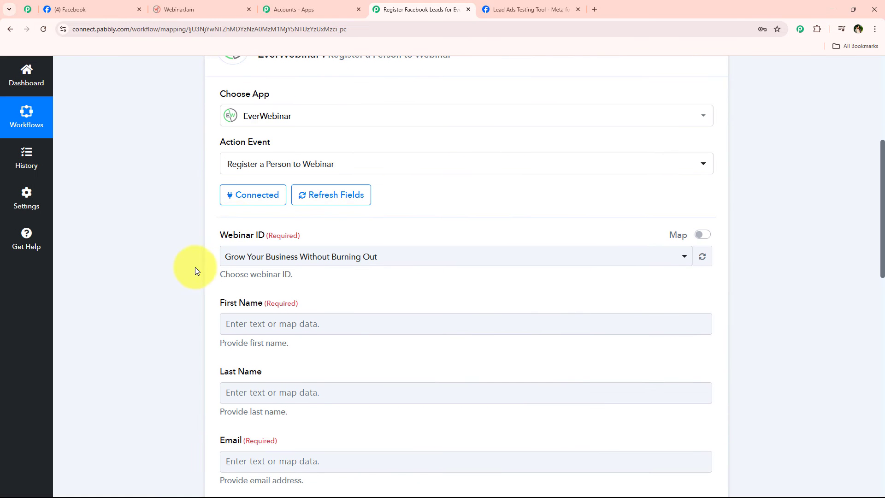
scroll(157, 282, up, 1)
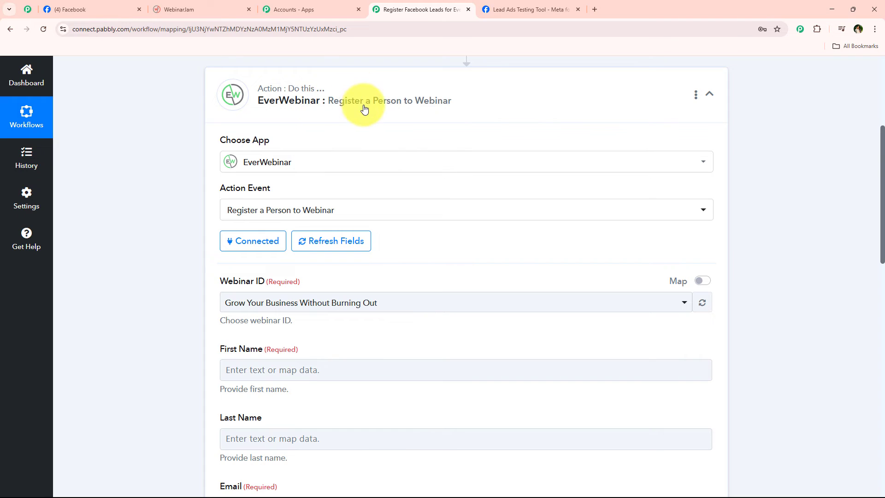
scroll(180, 241, down, 2)
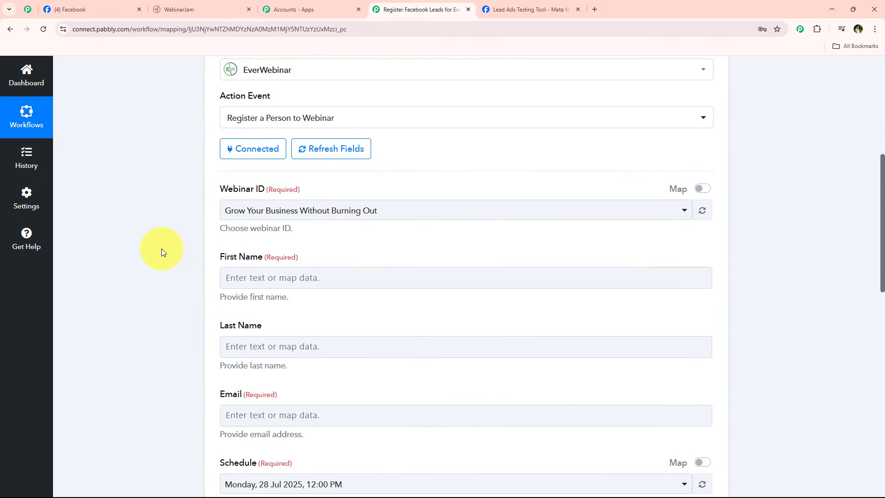
scroll(171, 239, down, 1)
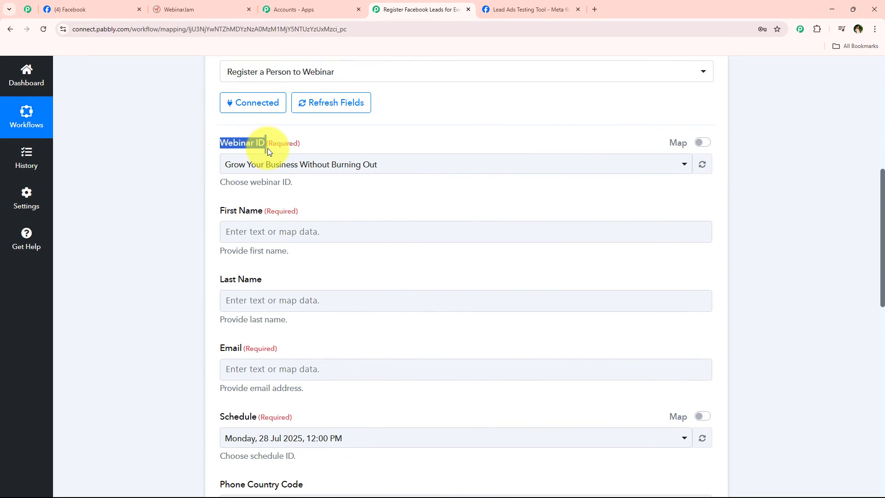
- Set Webinar ID to Grow Your Business Without Burning Out, verifying the title in WebinarJam
click(299, 165)
click(290, 217)
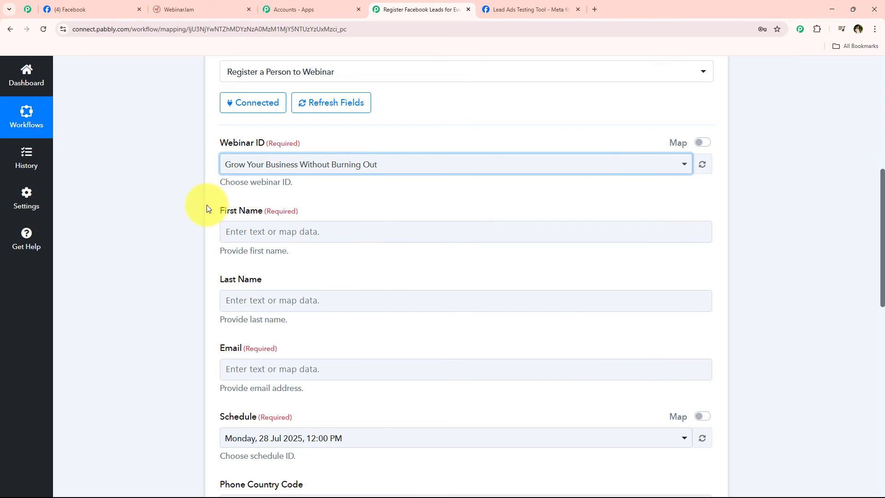
scroll(180, 235, up, 2)
click(185, 10)
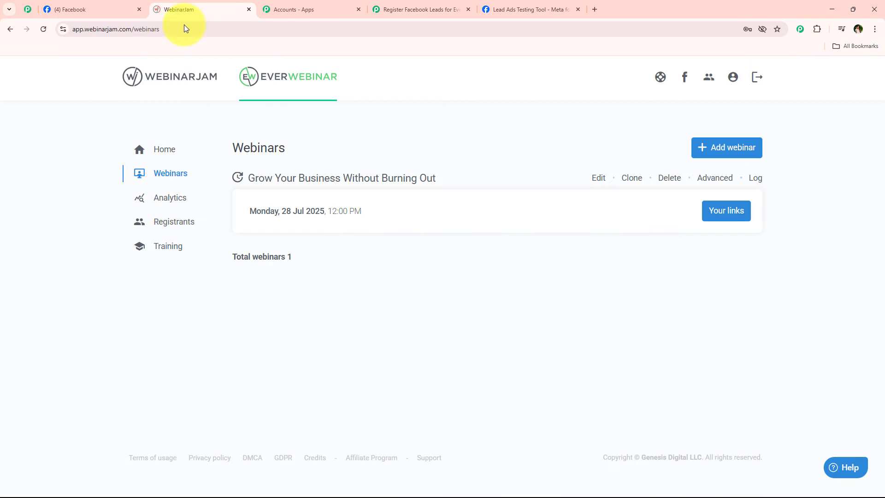
drag(246, 178, 436, 178)
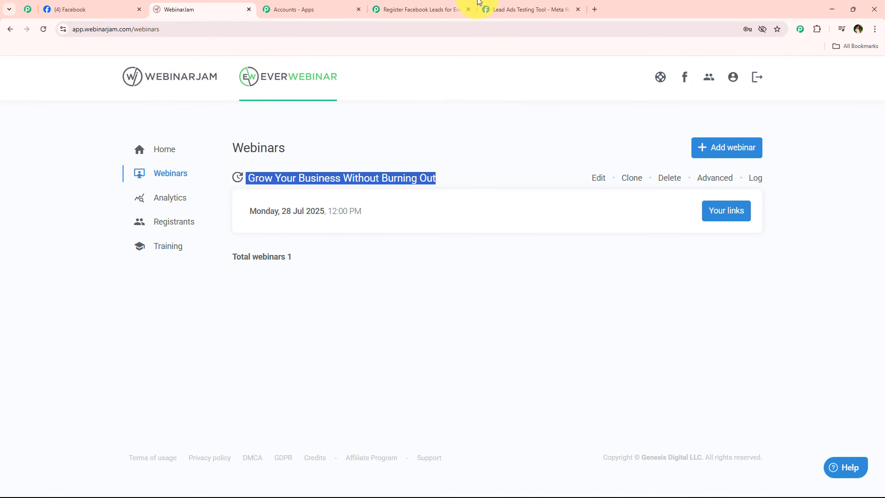
click(474, 6)
click(272, 212)
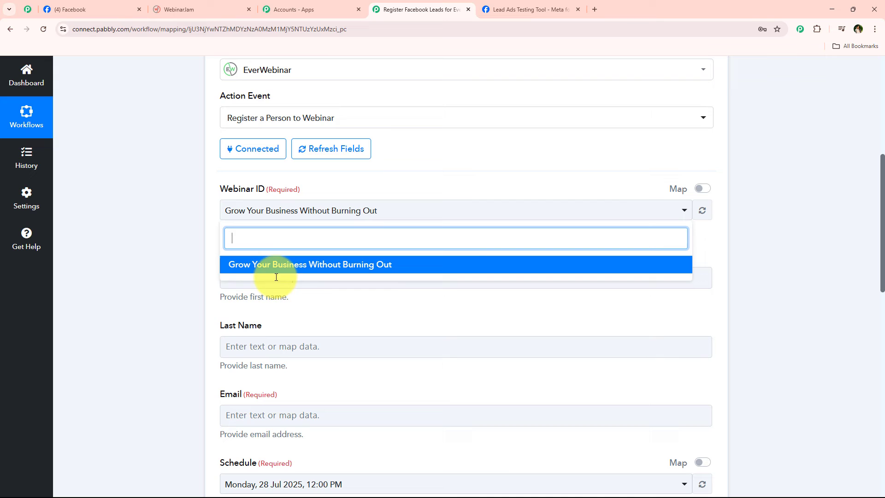
- Leave the Webinar ID unchanged and try mapping the lead's first name, then undo it
click(191, 289)
click(266, 218)
click(185, 238)
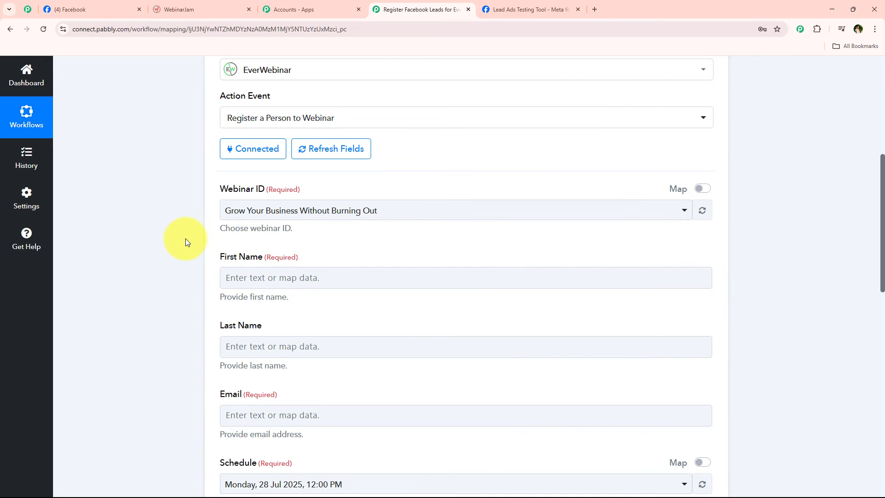
scroll(185, 239, down, 3)
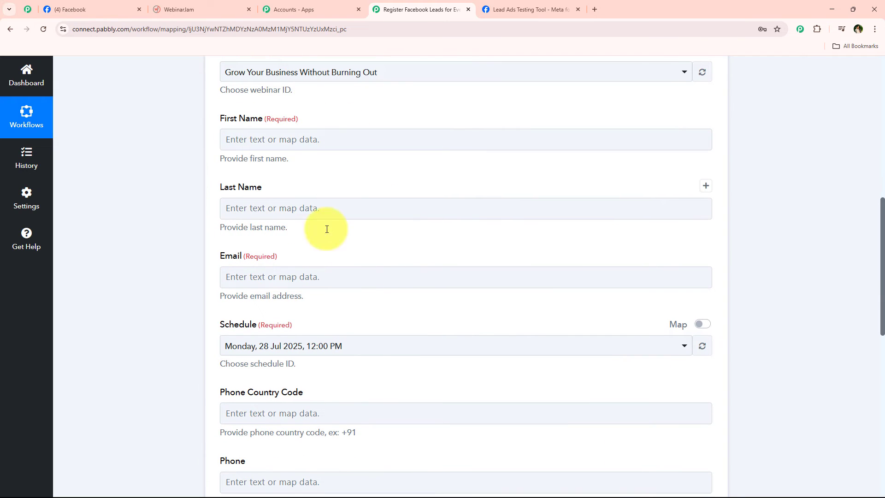
scroll(444, 251, down, 2)
scroll(299, 364, up, 3)
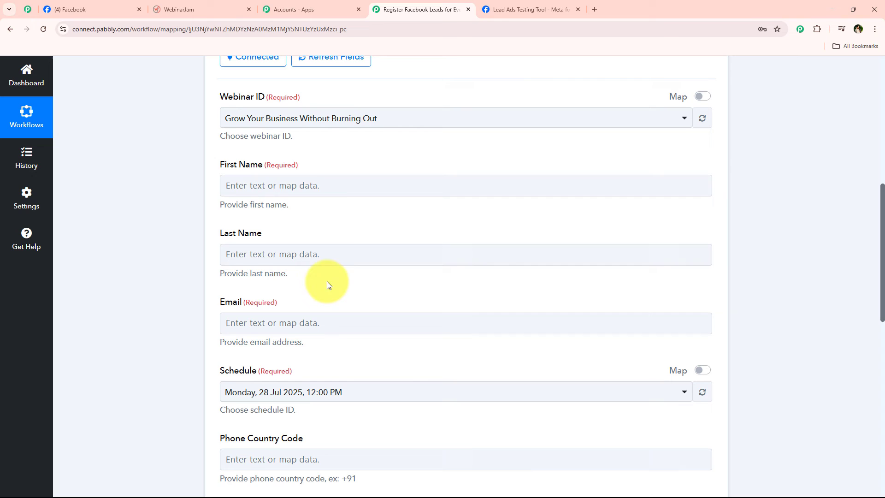
click(323, 186)
scroll(187, 295, down, 1)
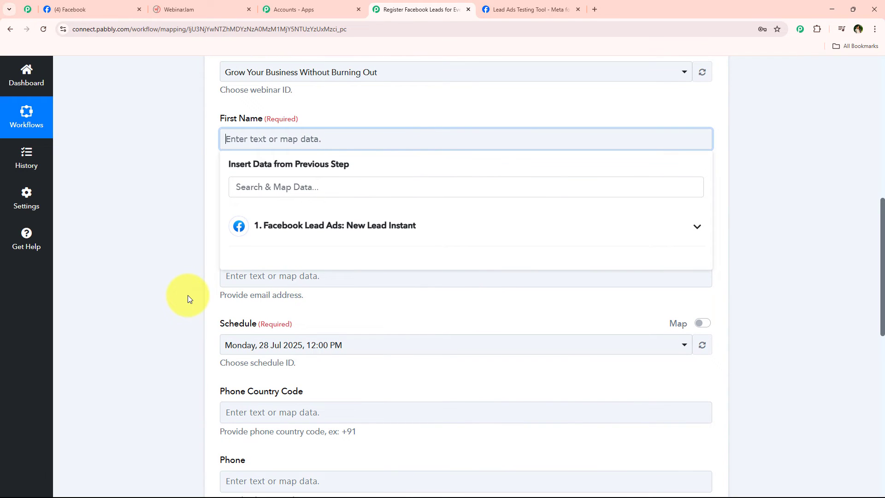
click(274, 188)
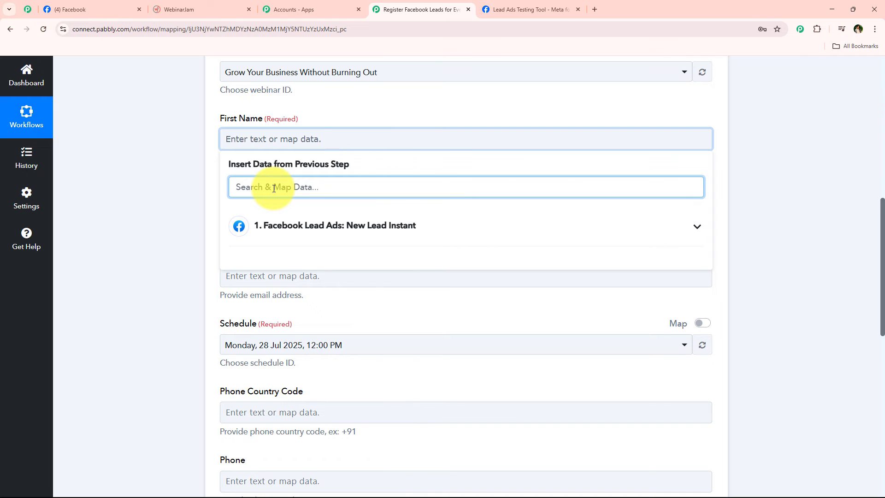
text(fi)
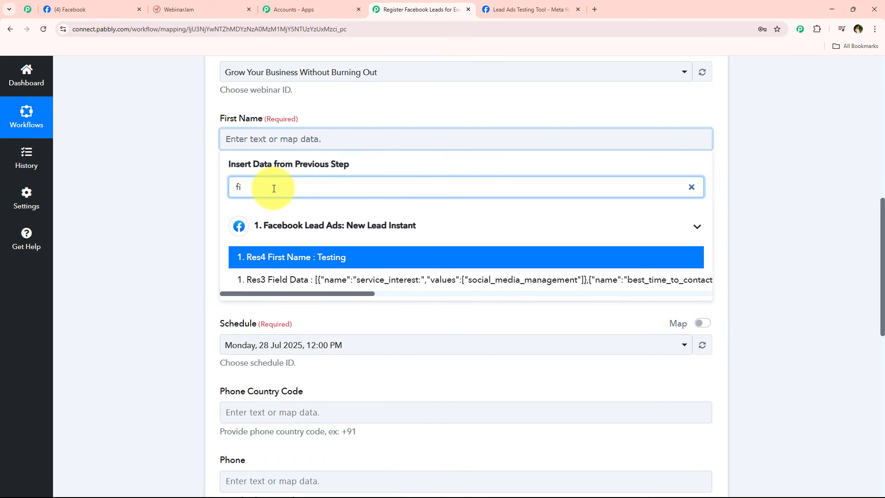
click(275, 257)
key(BackSpace)
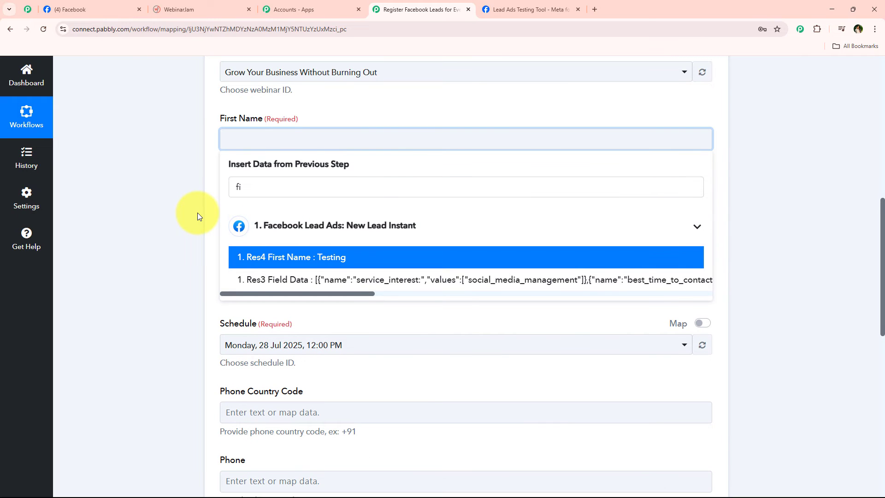
click(197, 211)
- Map the Facebook lead's first and last name into First Name and Last Name
click(261, 139)
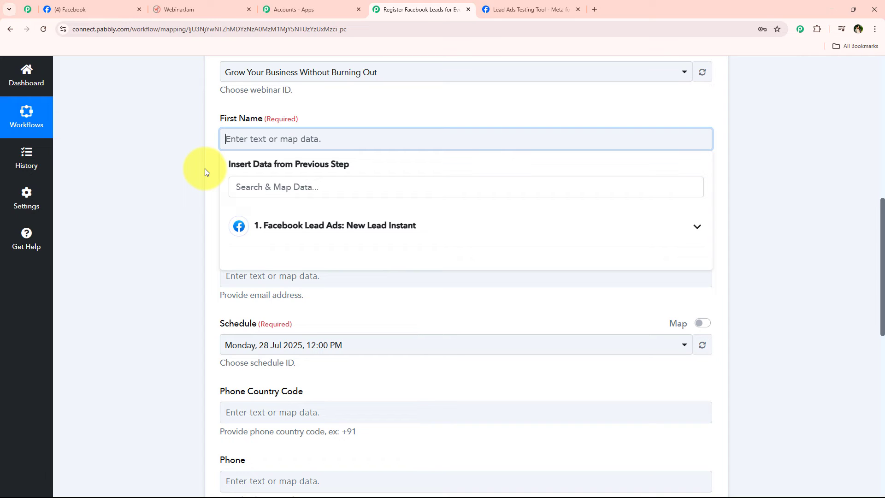
click(277, 183)
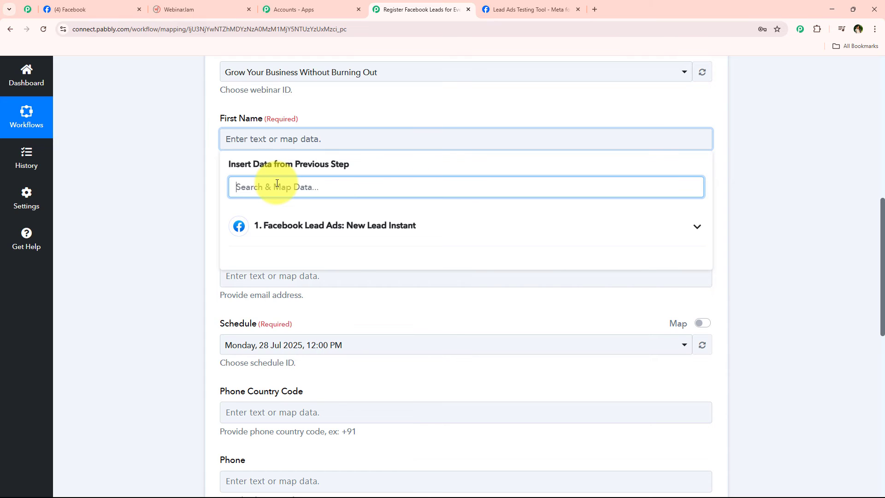
text(f)
click(258, 257)
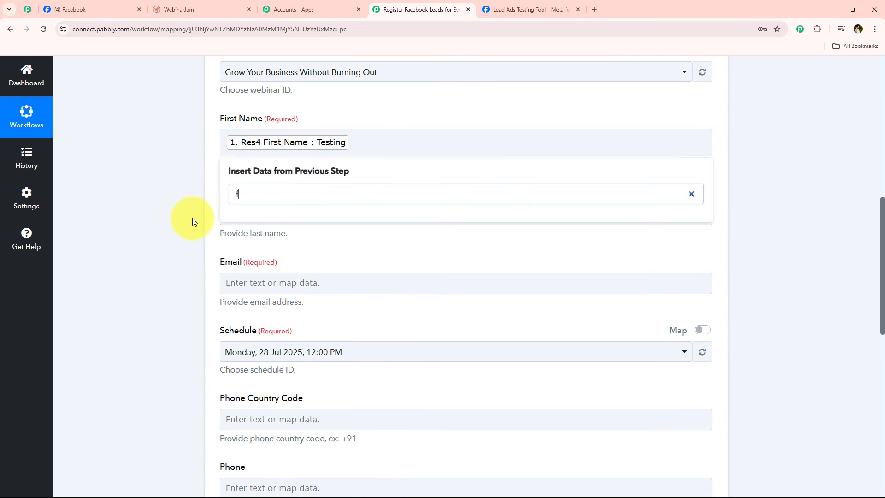
click(193, 217)
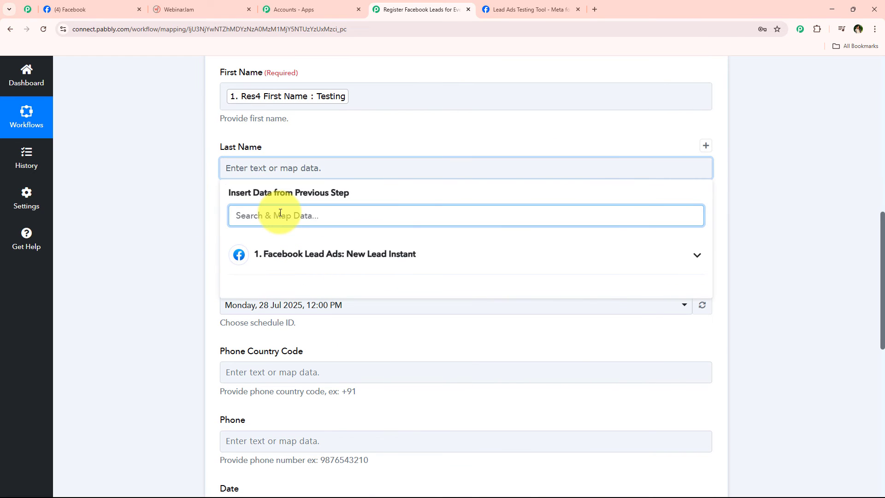
text(l)
click(300, 308)
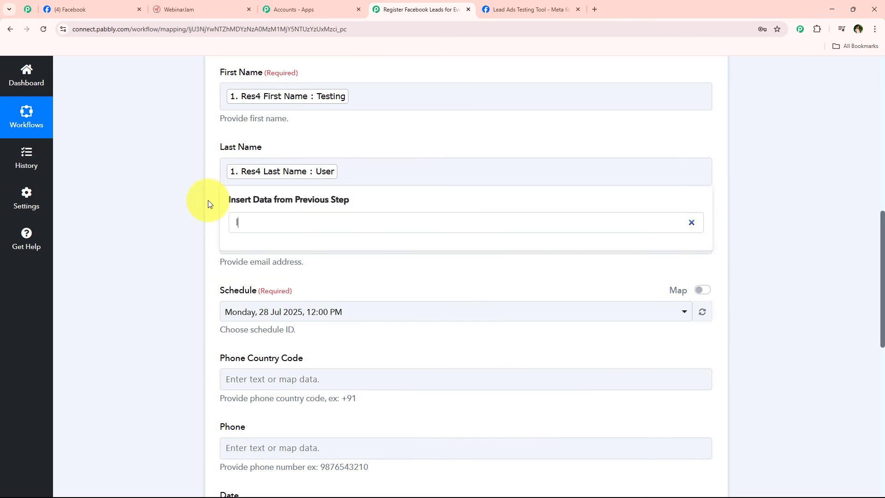
- Map the Facebook lead's email into the Email field and check the Schedule options
click(332, 243)
text(@)
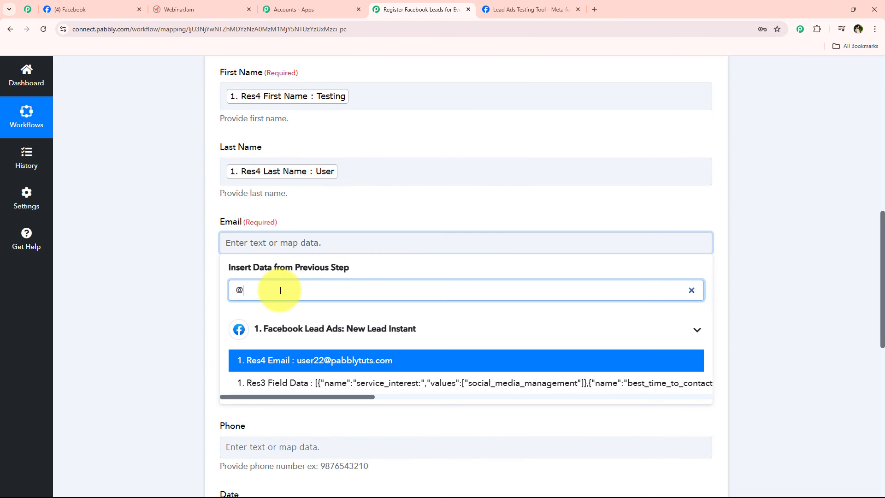
click(295, 359)
click(189, 309)
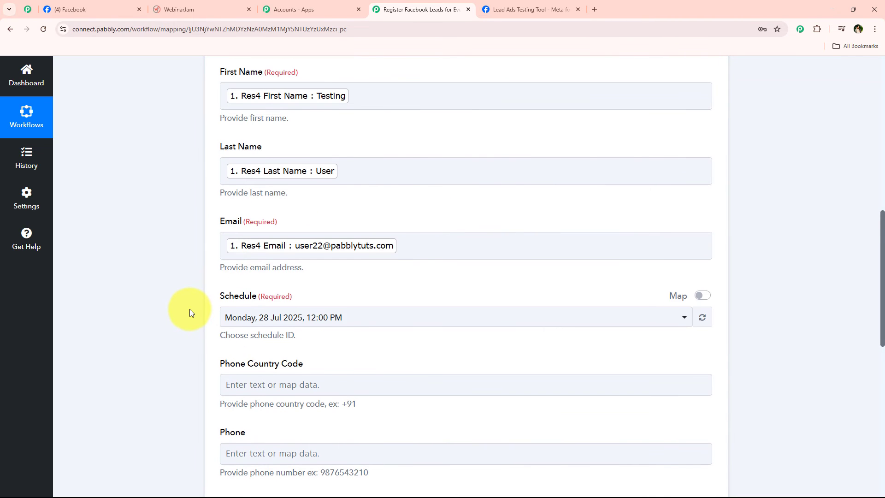
scroll(347, 317, down, 2)
click(223, 227)
- Keep the Monday, 28 Jul 2025 schedule and save the step with a test request
click(341, 281)
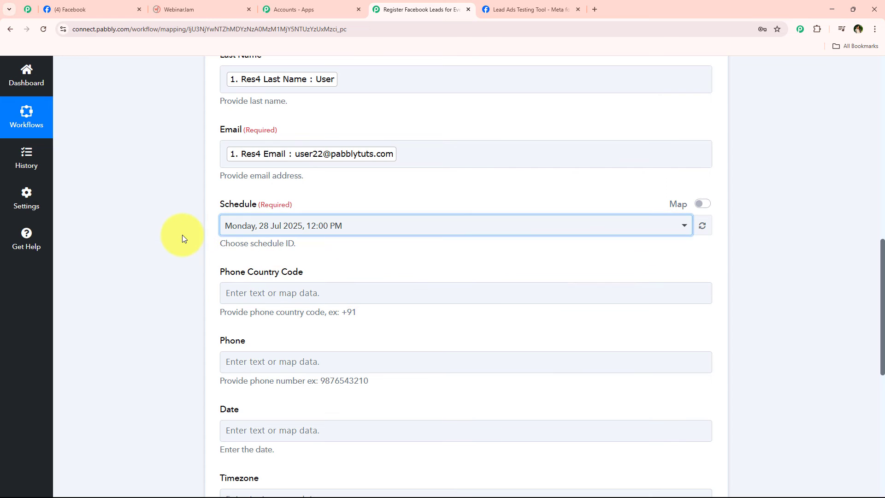
scroll(181, 234, down, 3)
scroll(168, 276, up, 8)
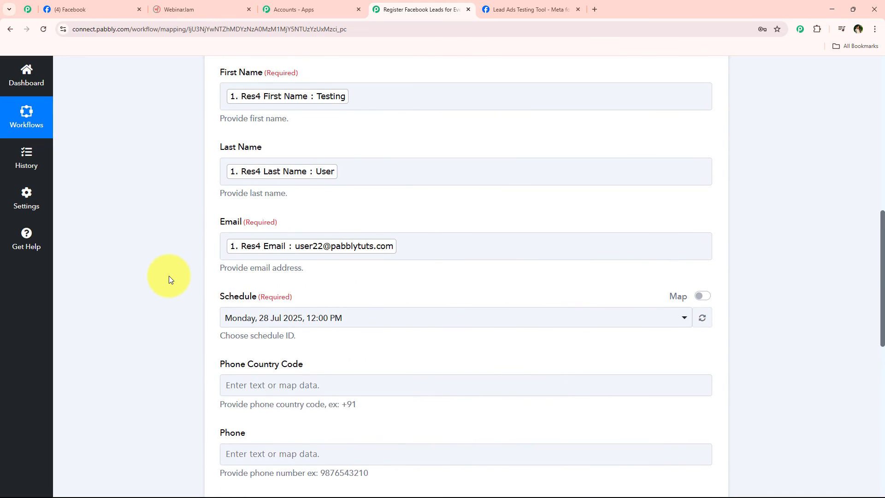
scroll(188, 238, down, 8)
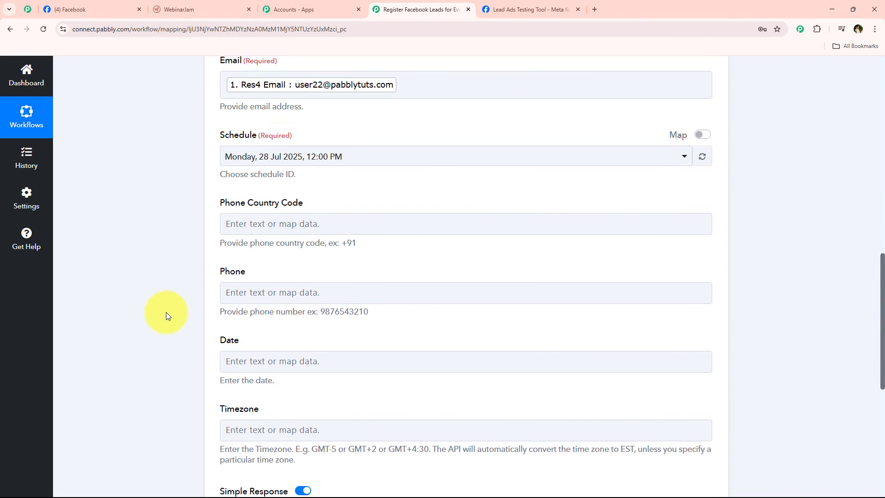
scroll(168, 304, down, 1)
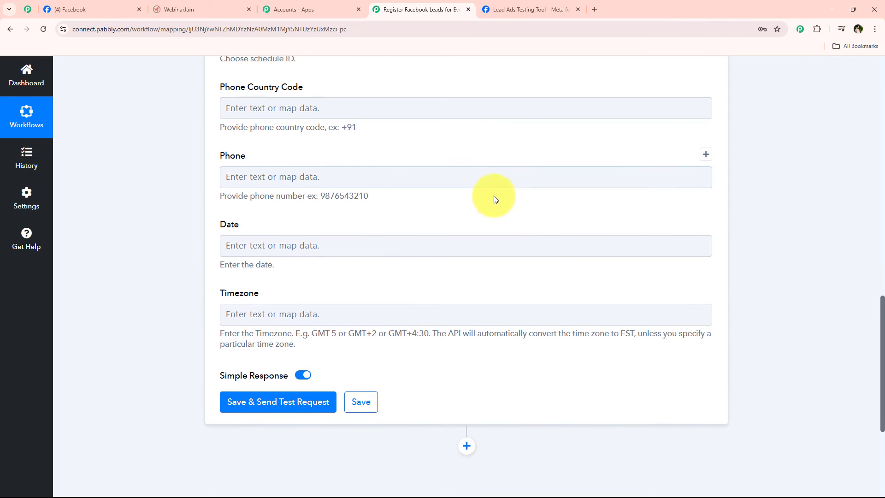
scroll(469, 234, down, 3)
scroll(469, 234, down, 1)
click(256, 217)
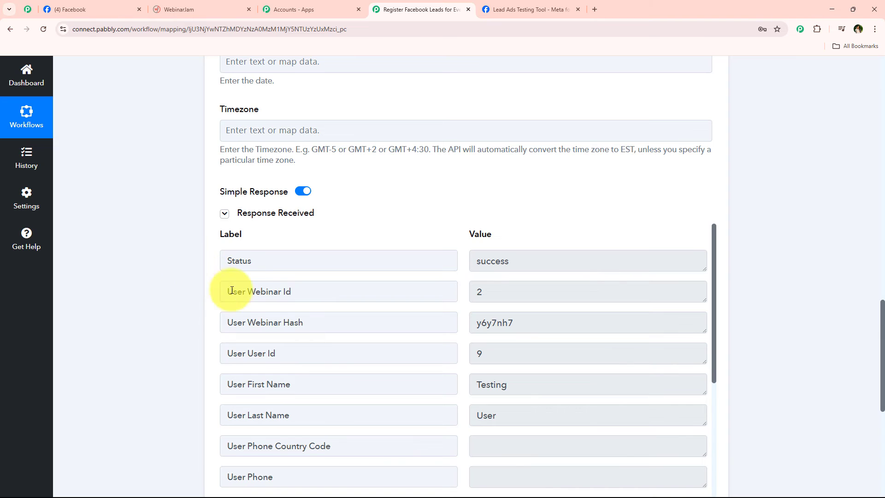
- Review the success response registering Testing User and collapse the EverWebinar step
scroll(271, 330, down, 2)
scroll(271, 330, down, 3)
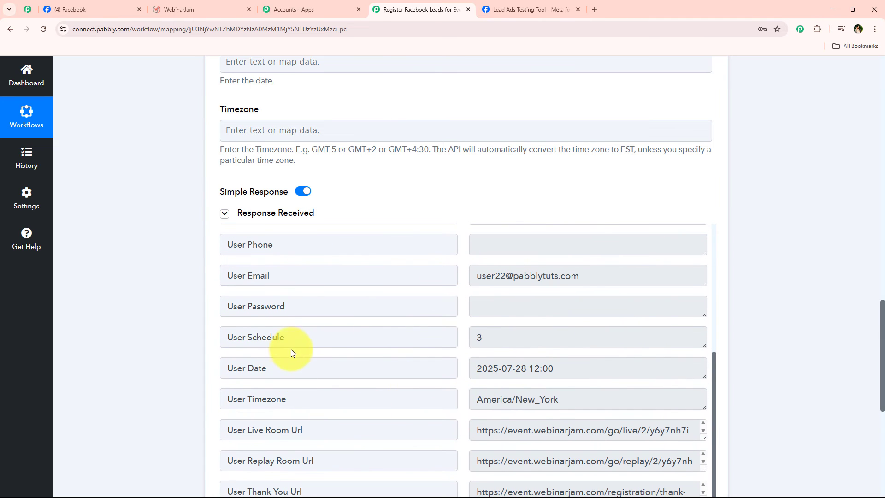
scroll(173, 336, up, 15)
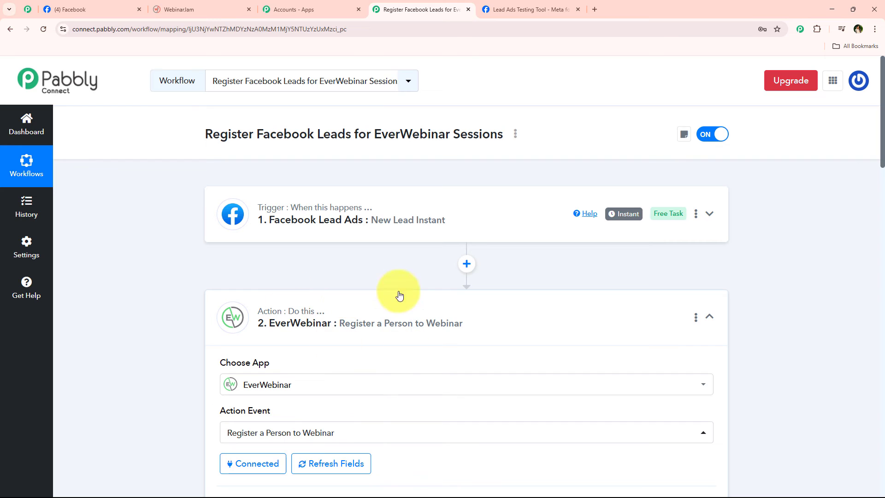
click(331, 314)
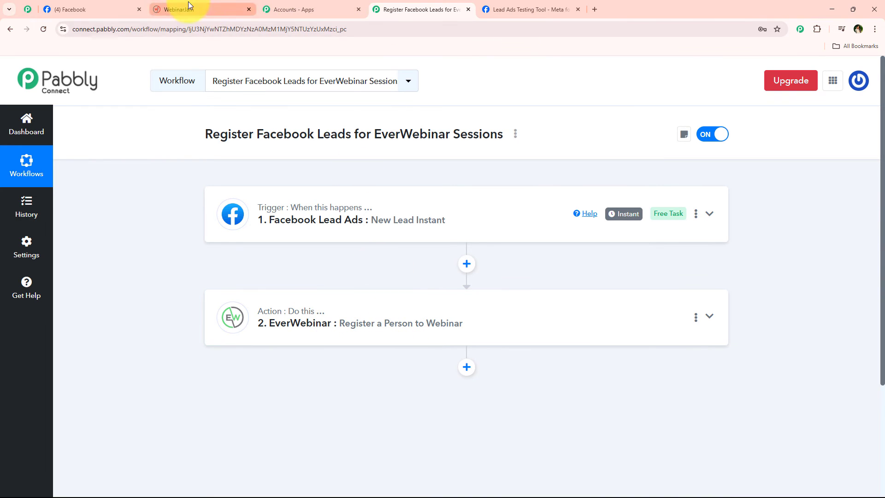
click(189, 5)
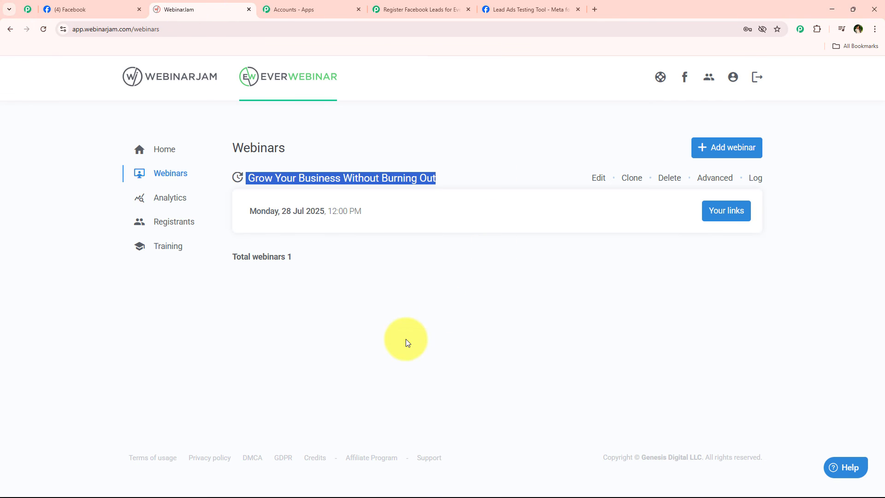
- Load WebinarJam registrants for all sessions and confirm the new test registrant at the top
click(168, 228)
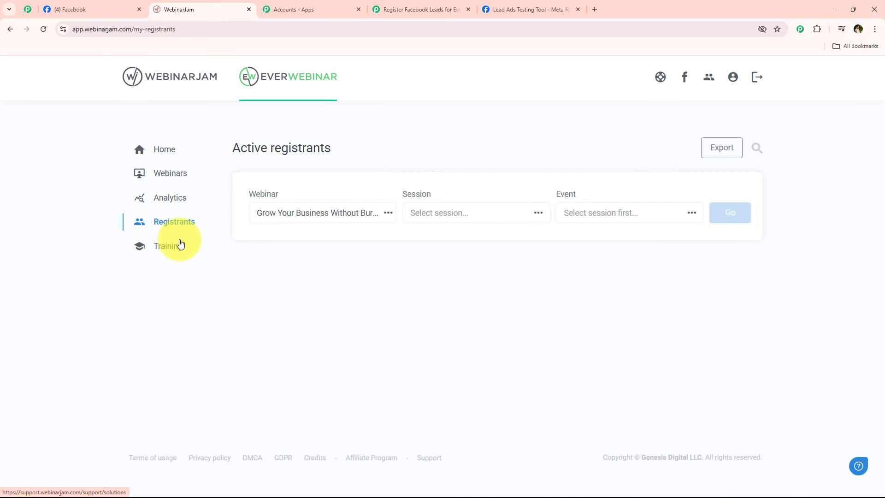
click(715, 216)
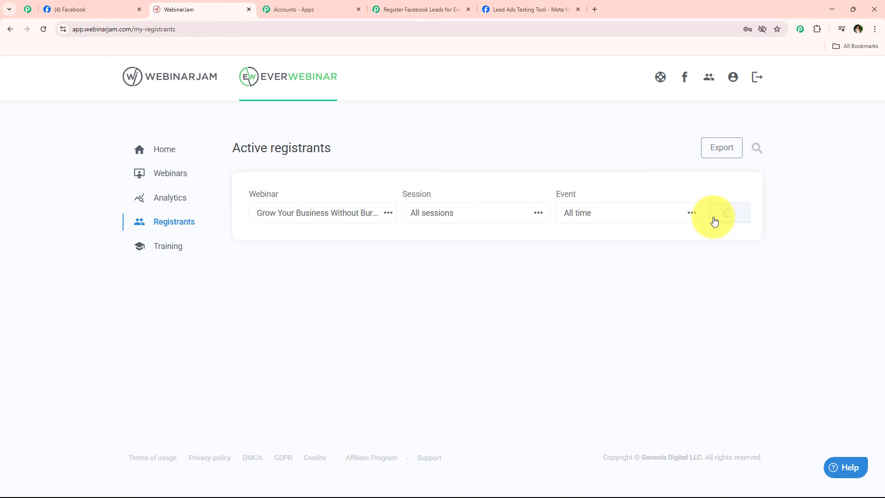
scroll(416, 237, down, 1)
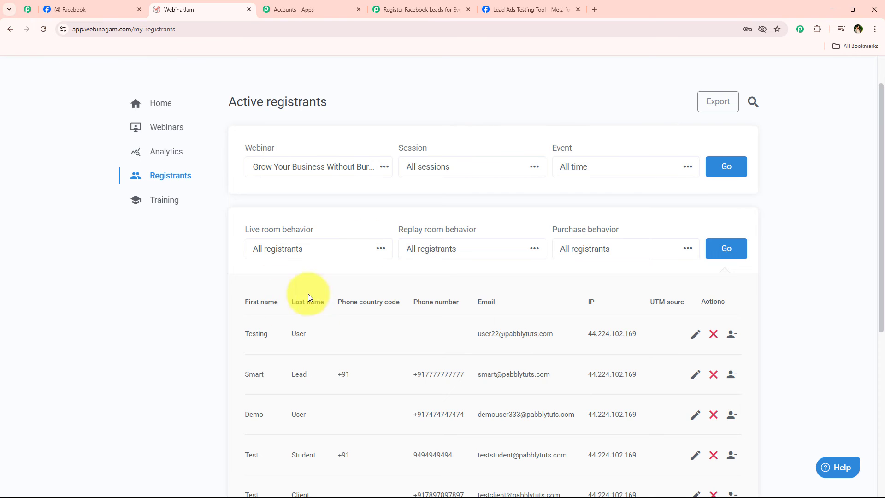
scroll(276, 314, down, 2)
drag(244, 240, 375, 243)
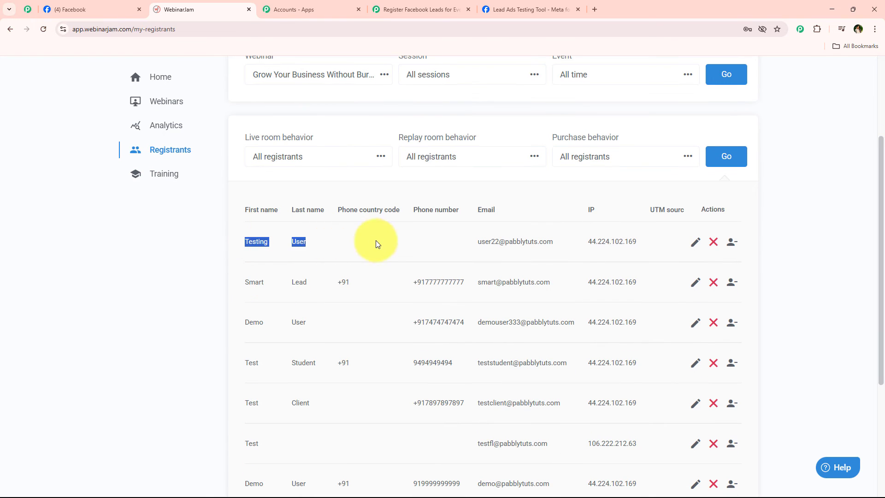
drag(472, 247, 537, 242)
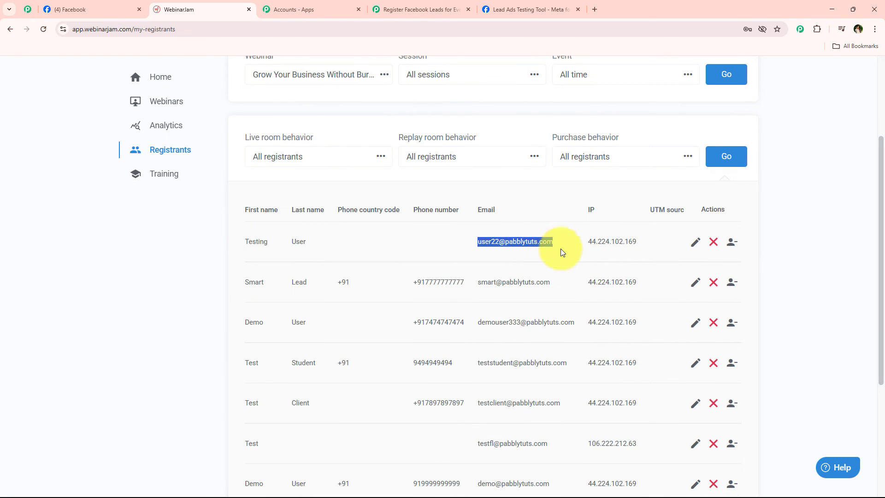
scroll(270, 291, up, 3)
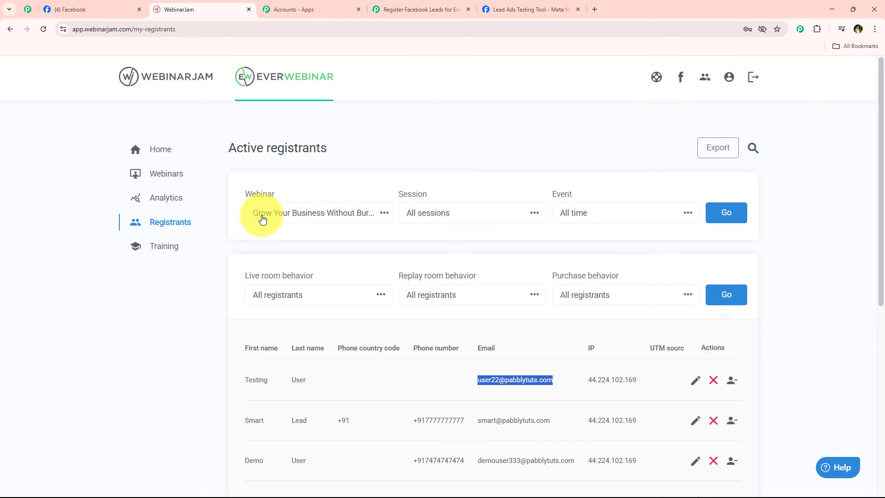
scroll(292, 266, down, 3)
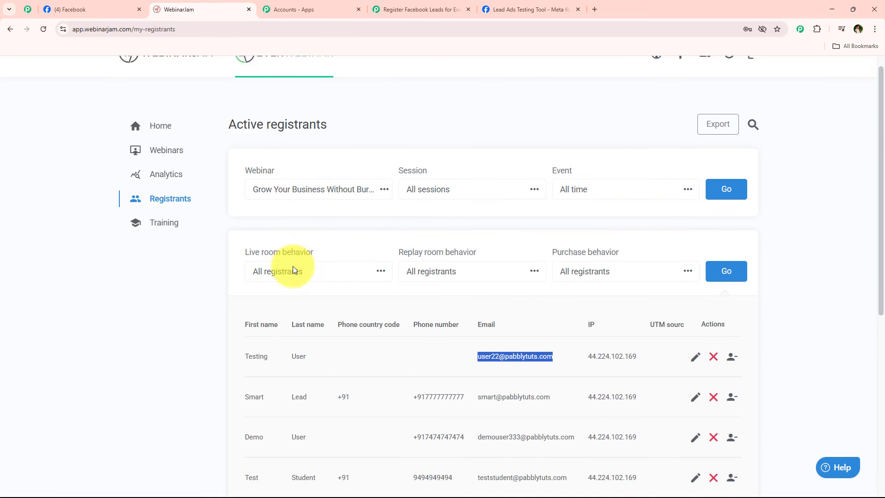
click(190, 250)
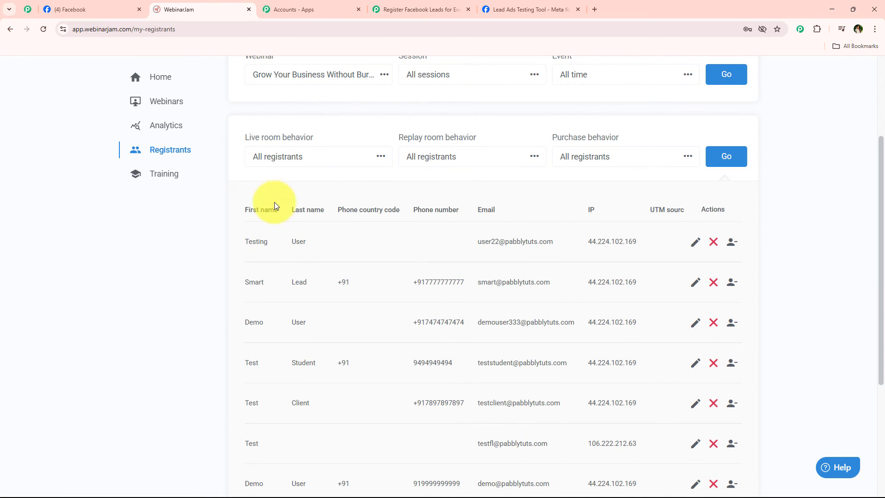
- Close the lead form confirmation, delete the existing test lead, and reload the testing tool
click(88, 9)
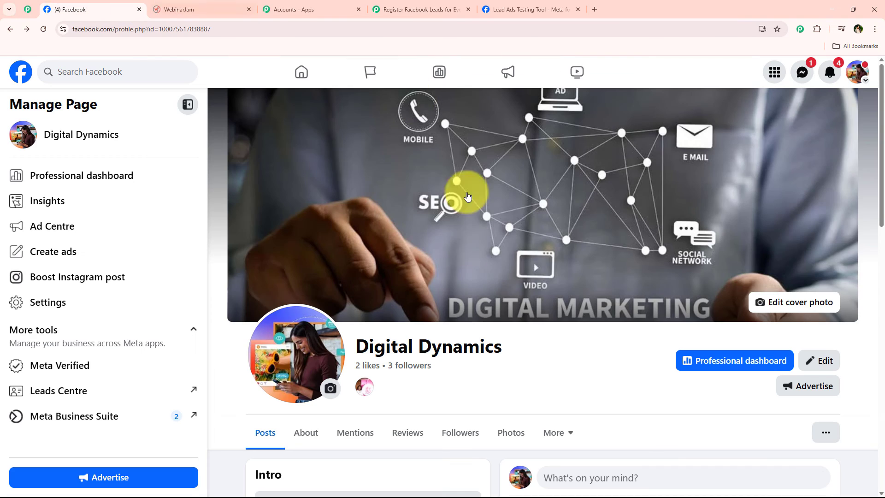
click(414, 6)
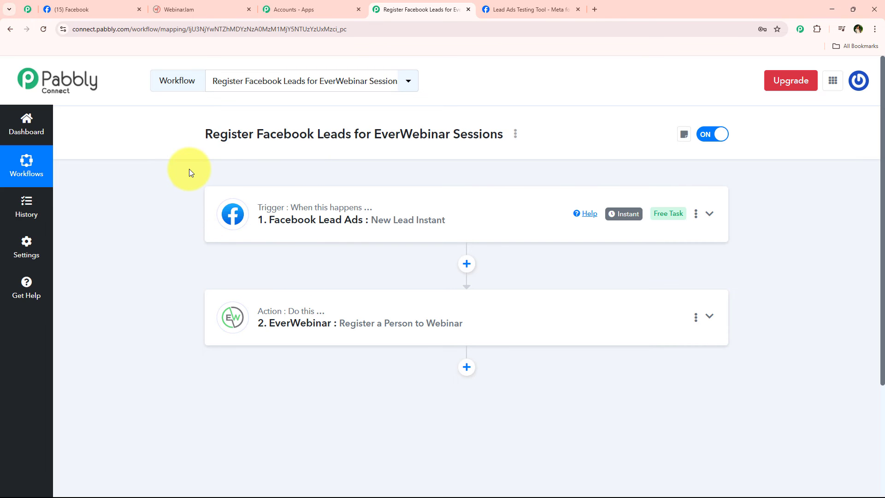
click(530, 8)
click(496, 384)
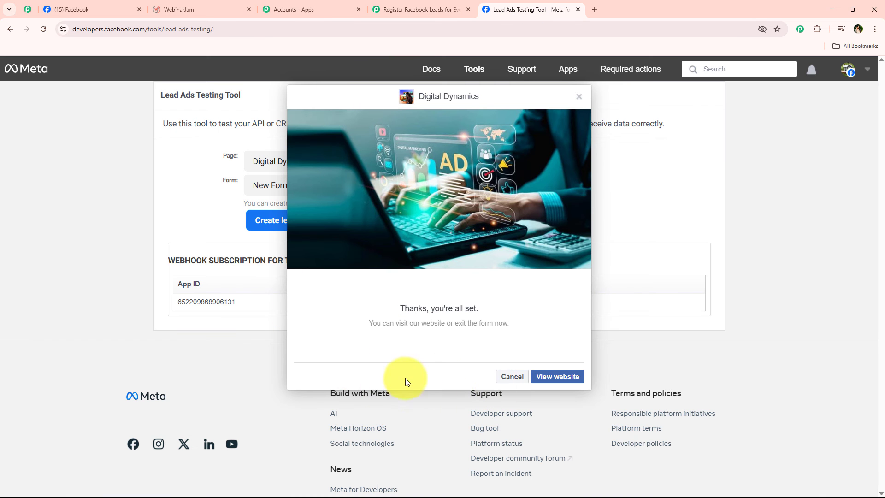
click(511, 377)
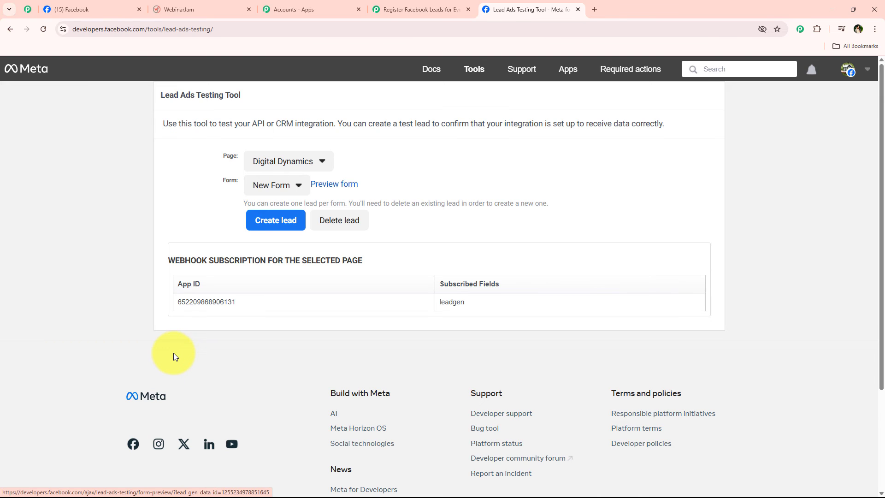
click(350, 233)
click(44, 29)
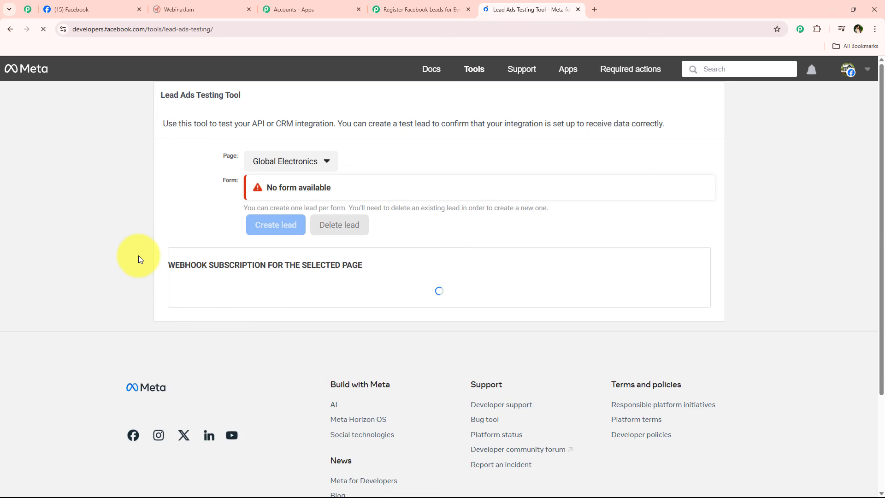
- Select the Digital Dynamics page in the Lead Ads Testing Tool
click(120, 8)
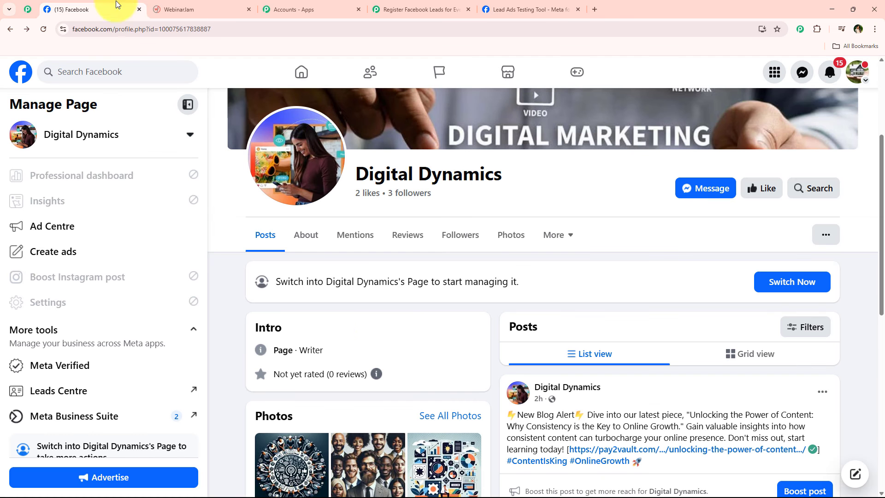
scroll(234, 226, up, 4)
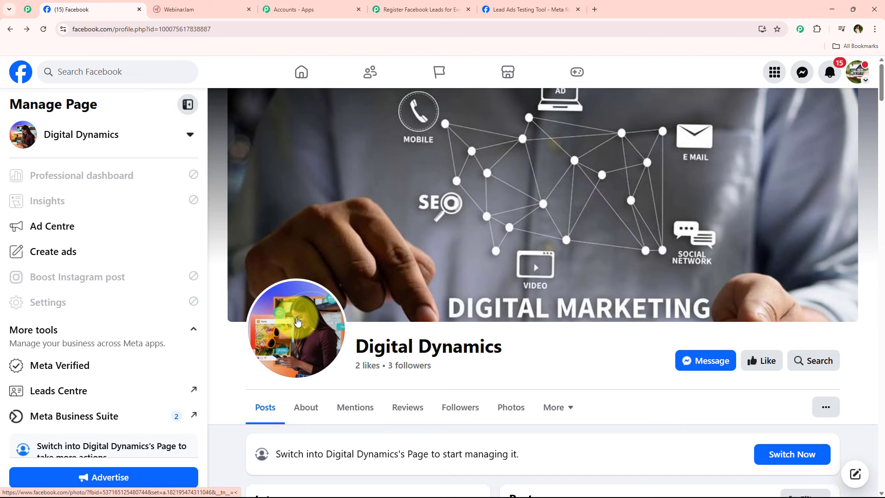
click(506, 9)
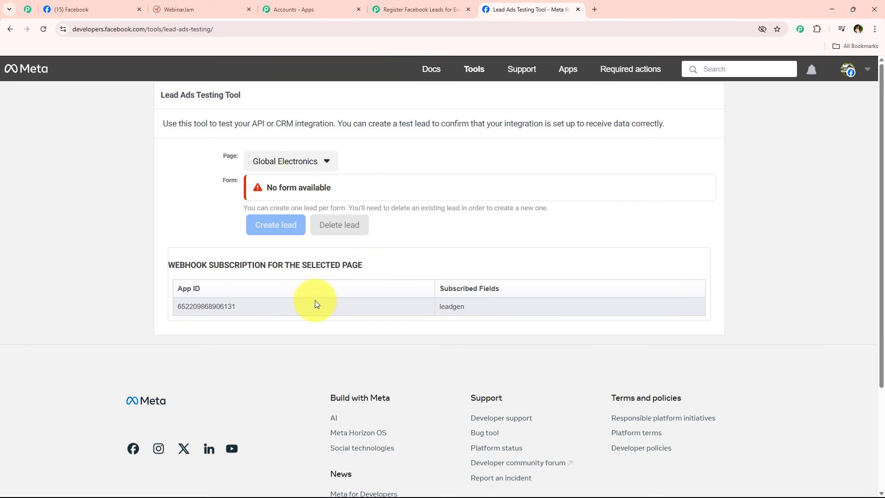
click(213, 9)
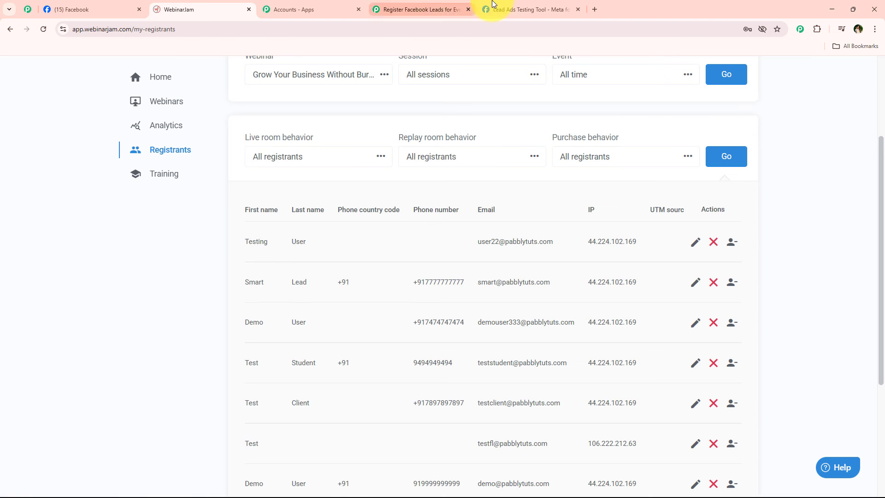
click(525, 9)
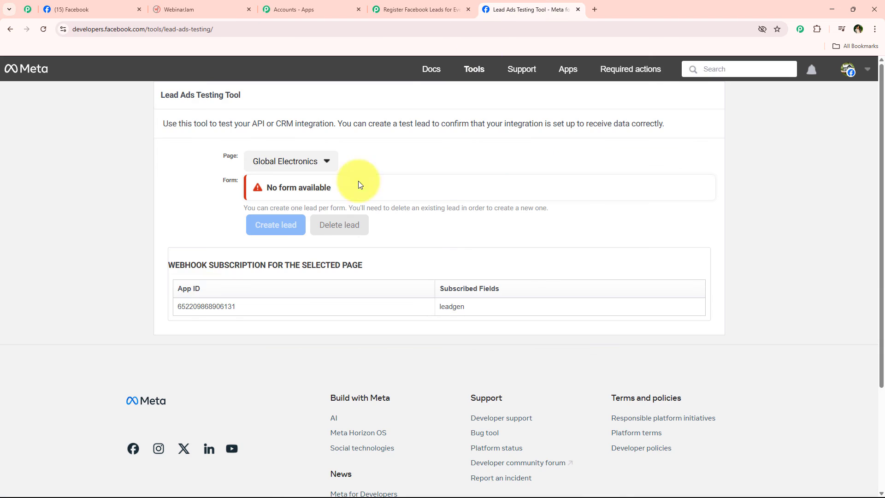
click(317, 171)
scroll(310, 352, down, 7)
click(295, 369)
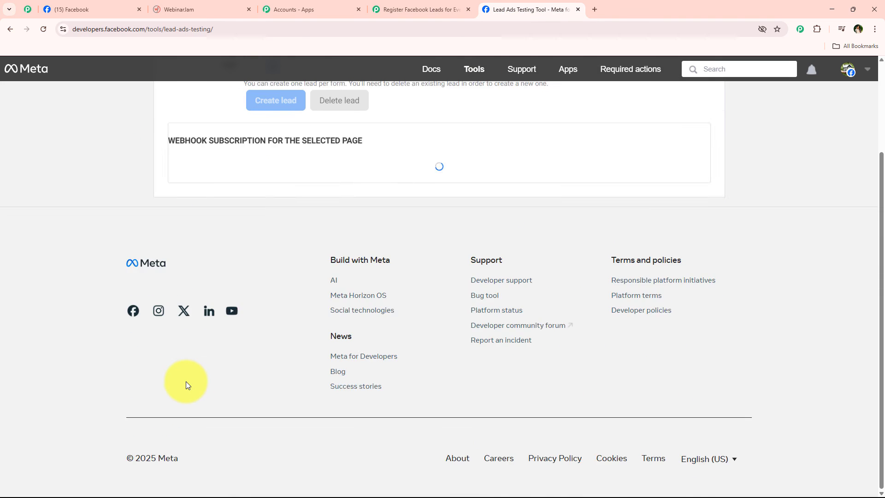
scroll(186, 381, up, 3)
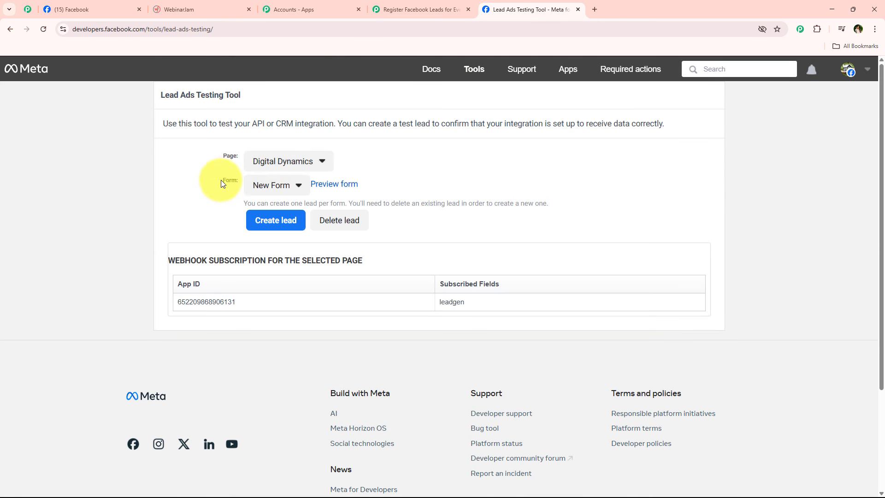
- Preview the lead form and answer Content Creation and Afternoon (12 PM - 5 PM)
click(342, 184)
click(422, 243)
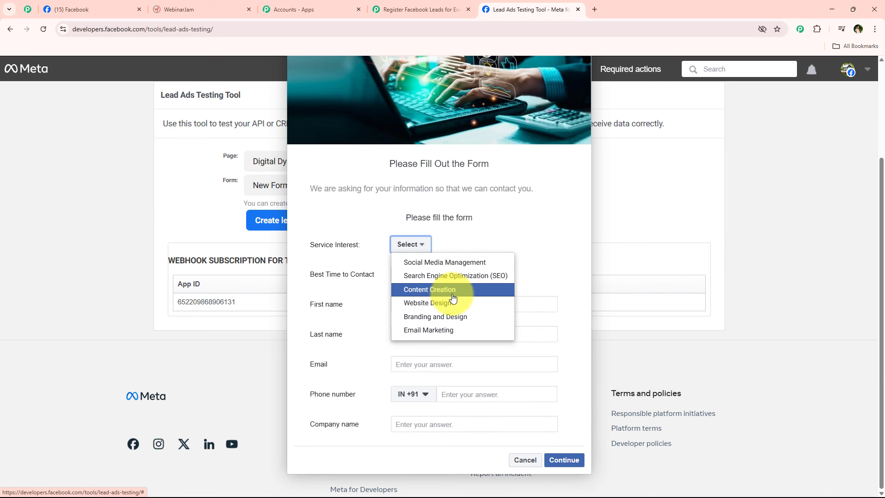
click(417, 285)
click(417, 284)
click(414, 306)
- Fill in the test lead's first and last name, email, phone number and company 'Pab'
click(416, 310)
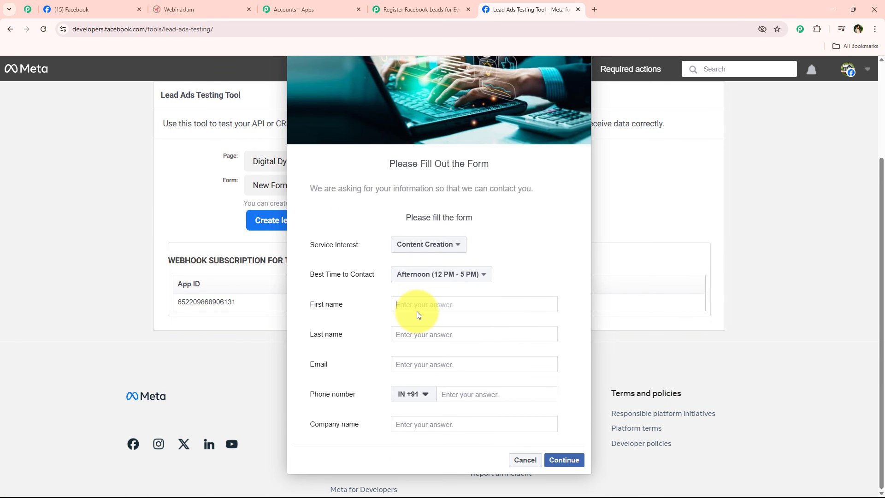
text(New)
click(417, 337)
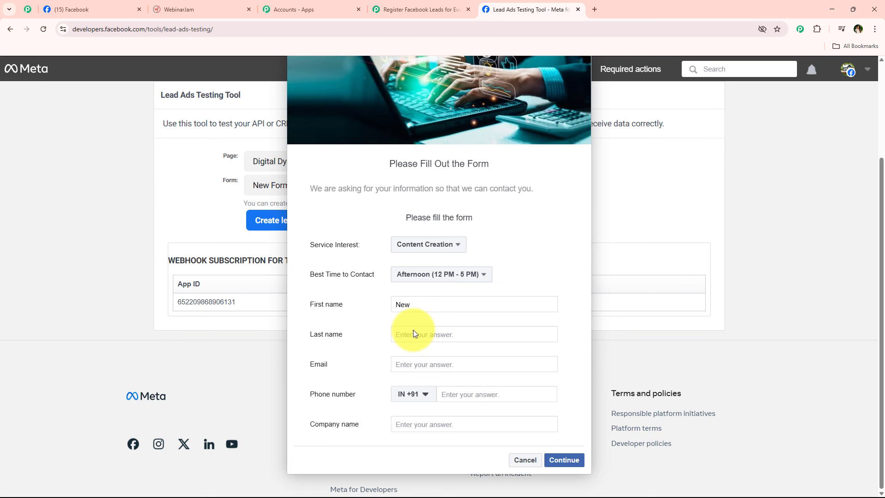
text(Use)
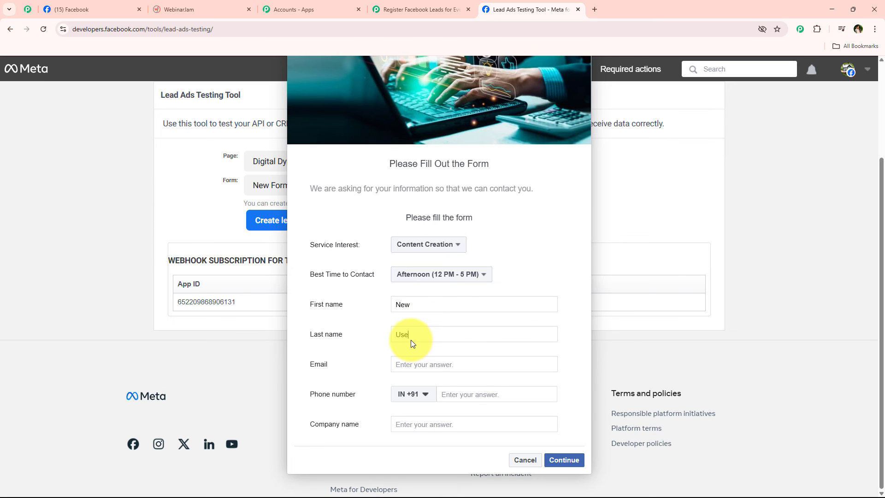
text(r)
click(415, 364)
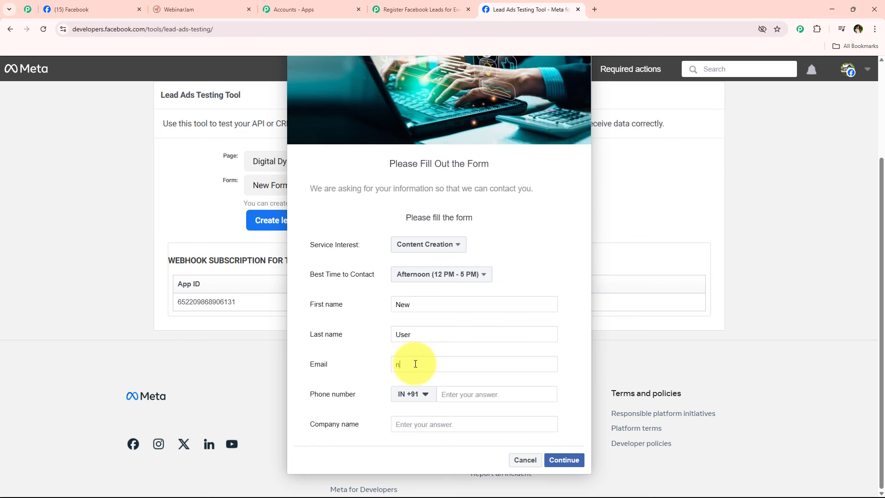
click(460, 394)
text(99999 99999)
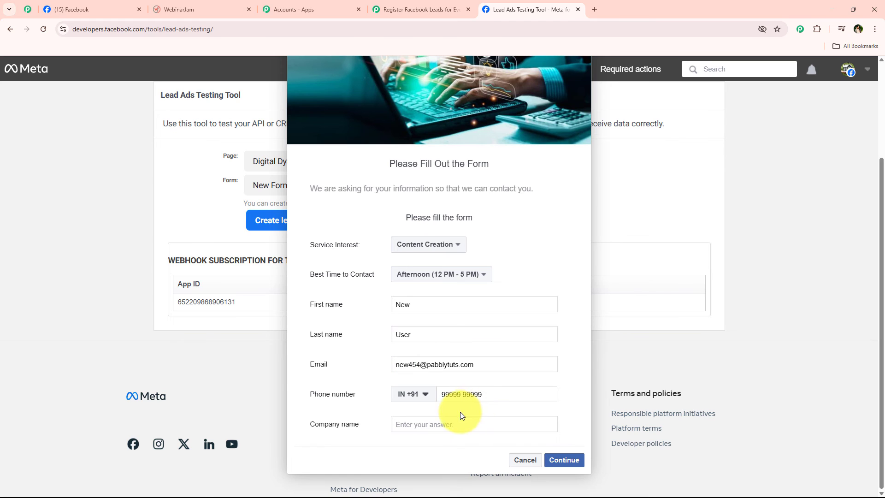
click(443, 424)
text(Pab)
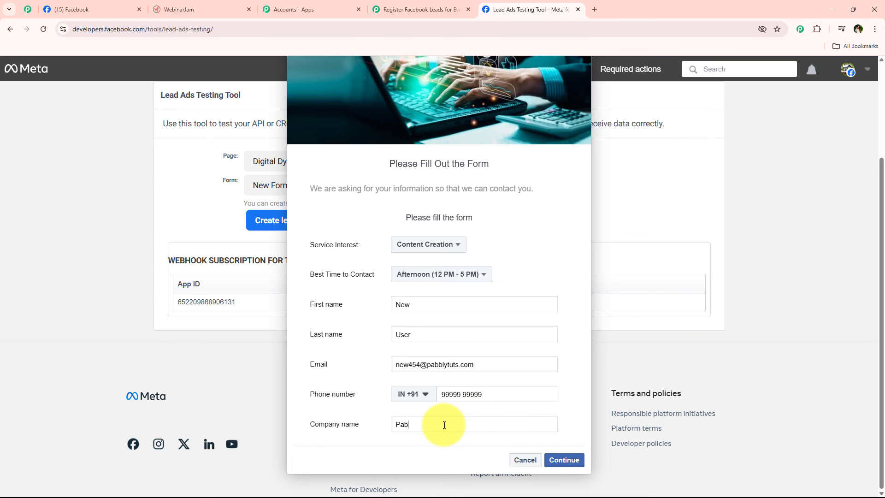
- Continue past the terms, submit the test lead and dismiss the confirmation
click(564, 460)
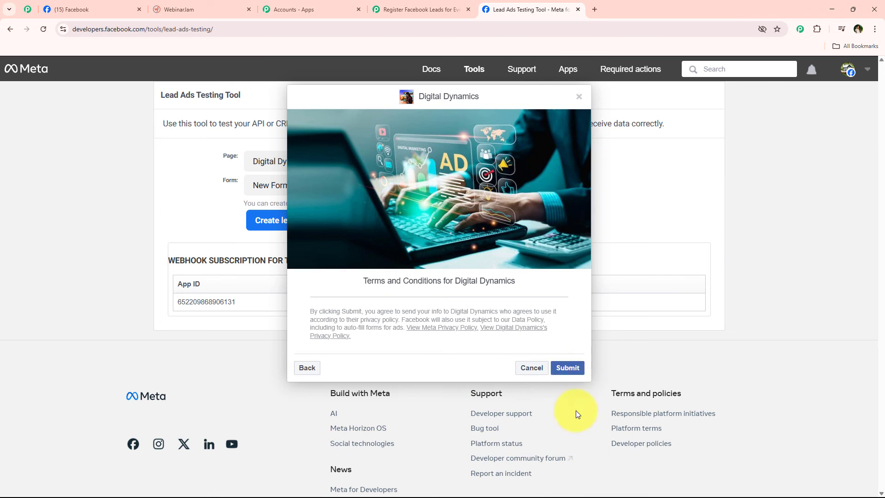
click(567, 367)
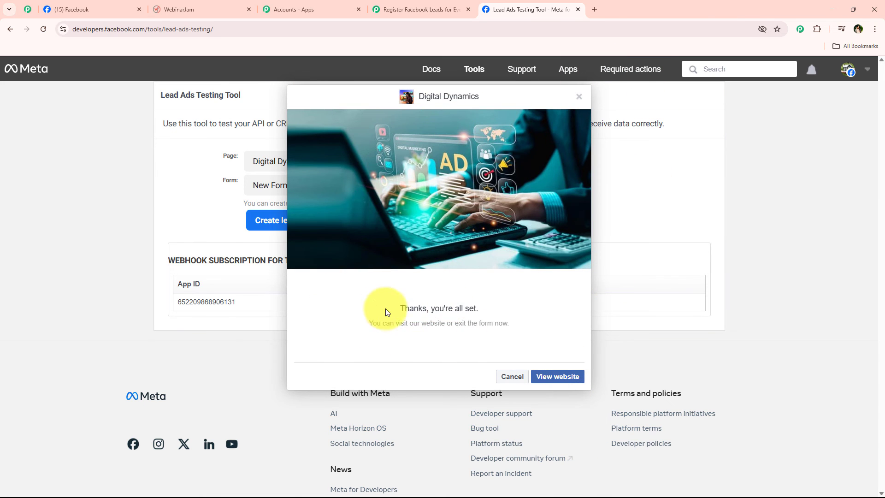
drag(389, 310, 360, 304)
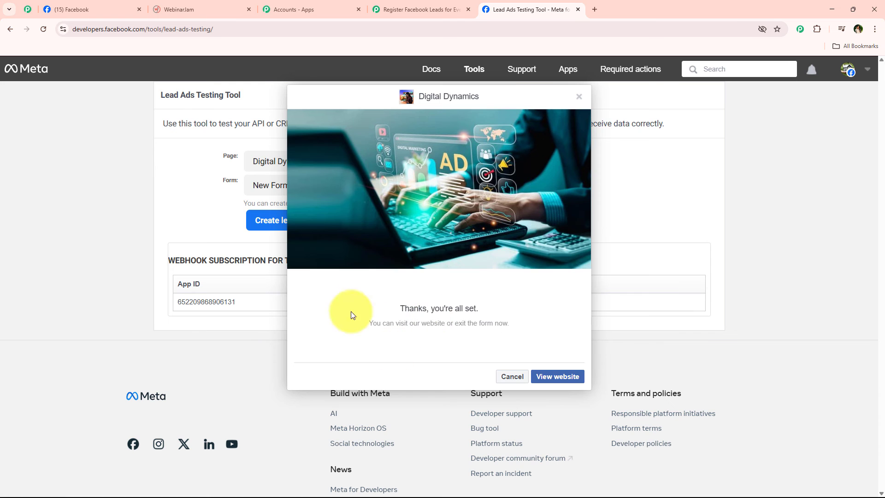
click(509, 376)
- Reload EverWebinar and list the webinar's registrants to find the new lead
click(198, 10)
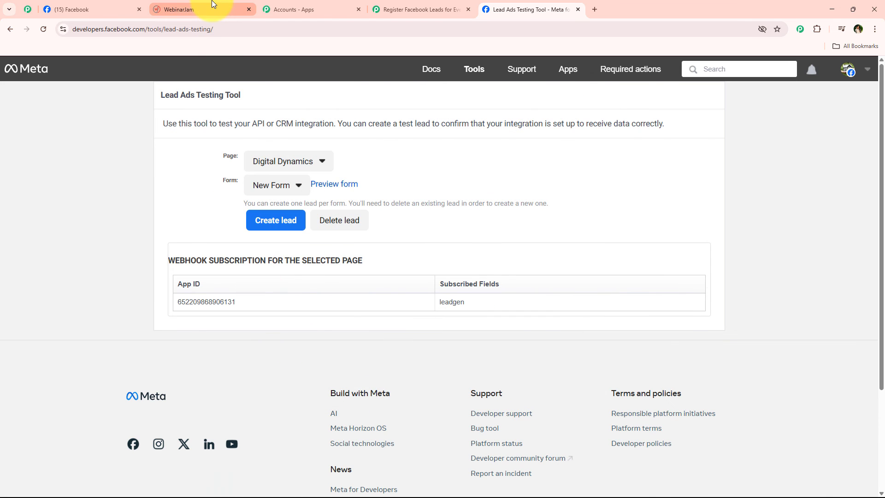
scroll(196, 361, up, 3)
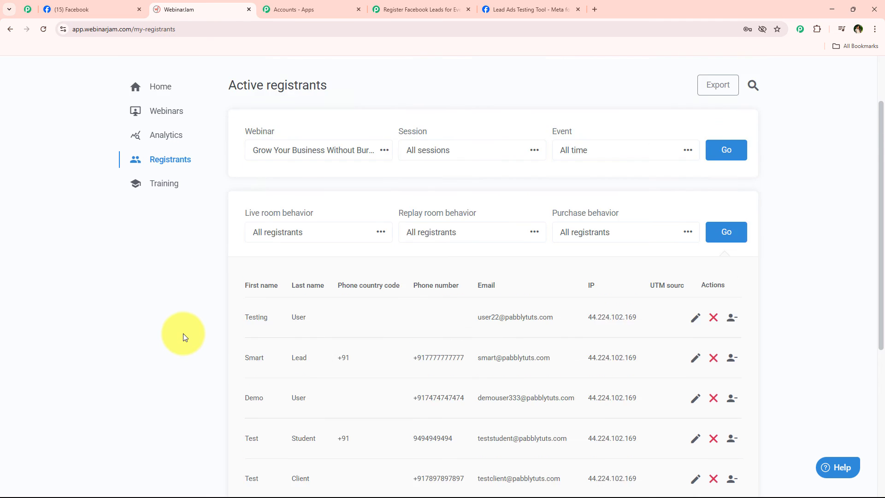
click(44, 29)
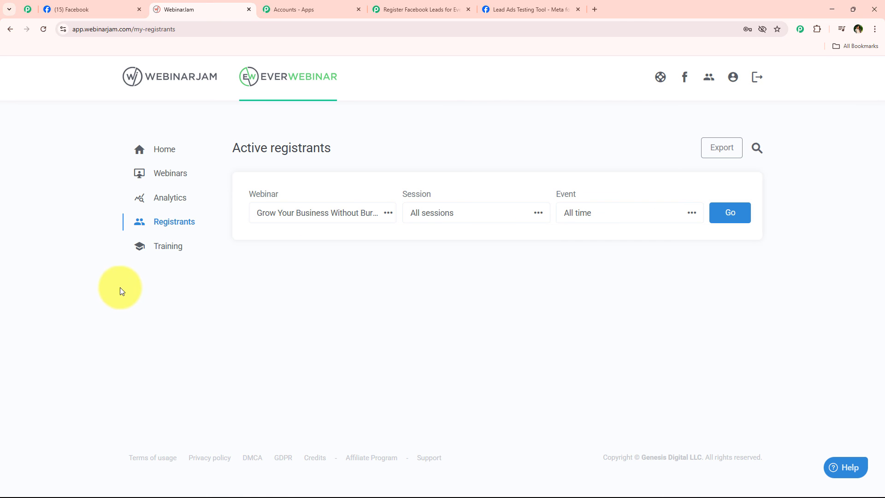
click(741, 222)
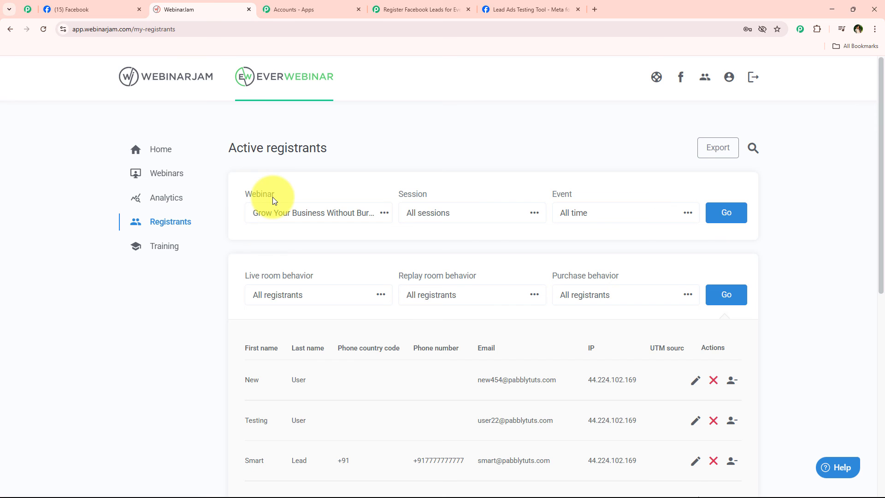
scroll(176, 306, down, 4)
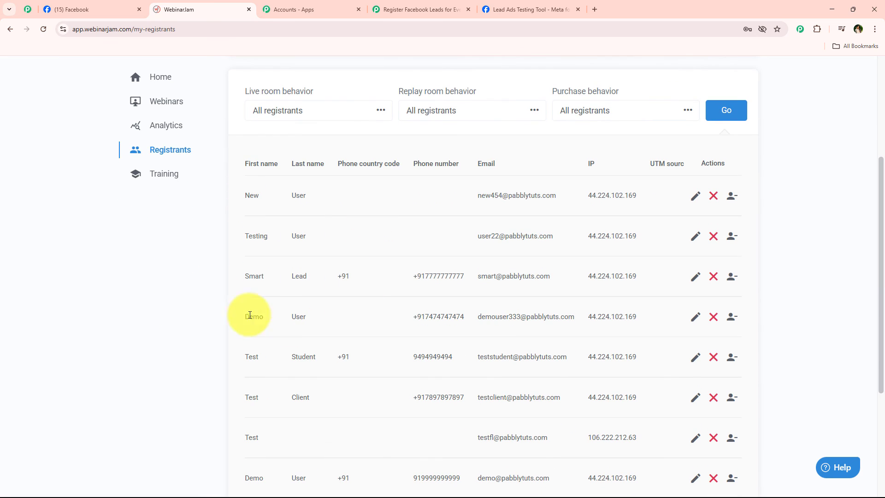
scroll(240, 274, up, 4)
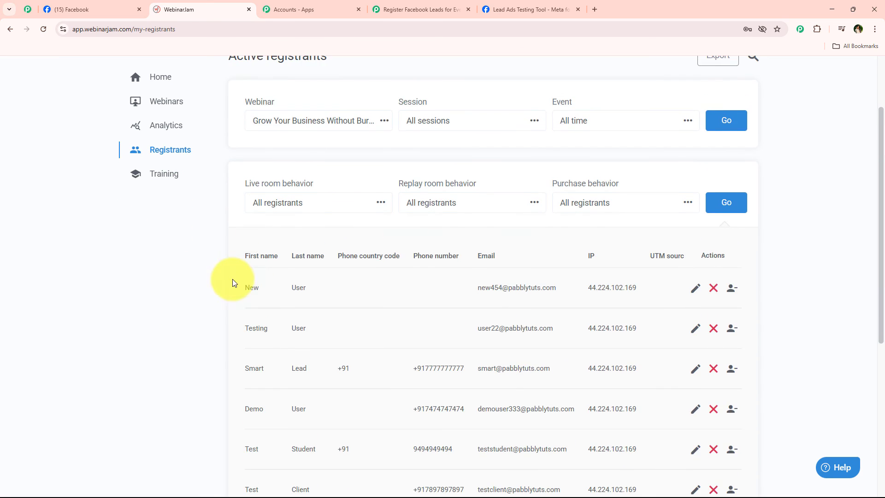
scroll(215, 341, down, 4)
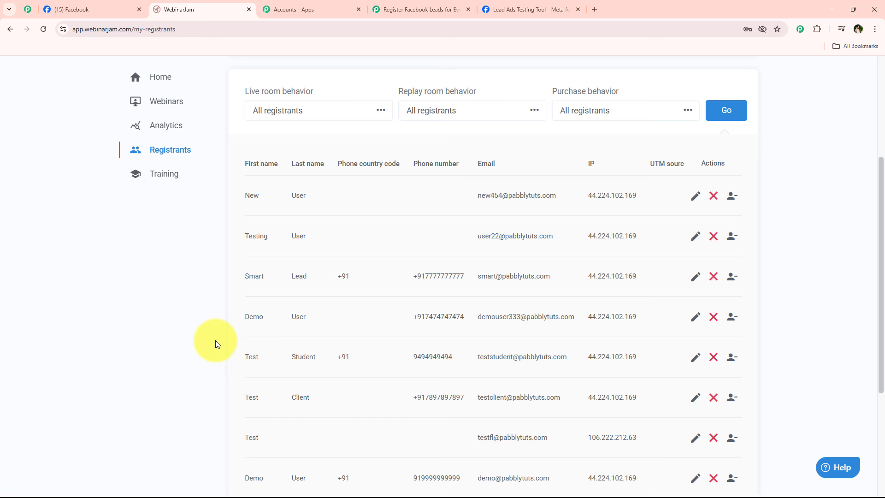
- Highlight the new registrant's name, email and row, then return to the Pabbly workflow
double_click(252, 196)
double_click(298, 195)
drag(502, 196, 471, 198)
drag(535, 204, 555, 198)
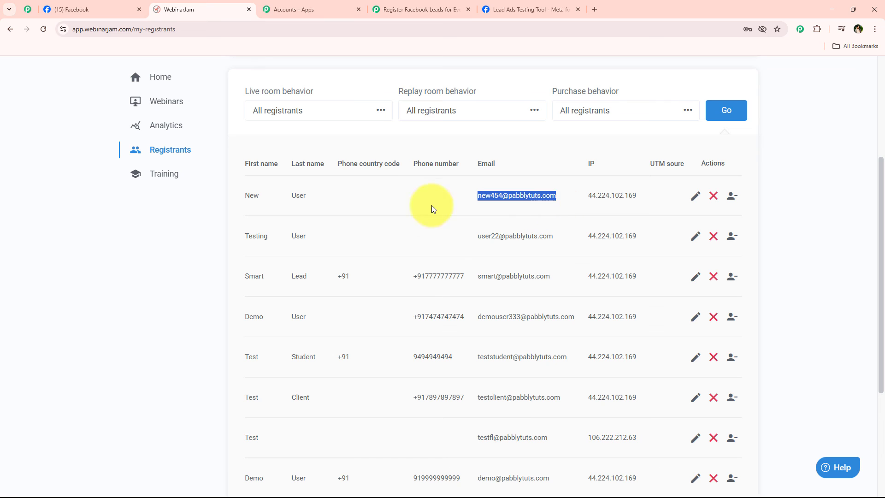
drag(234, 194, 557, 199)
click(555, 199)
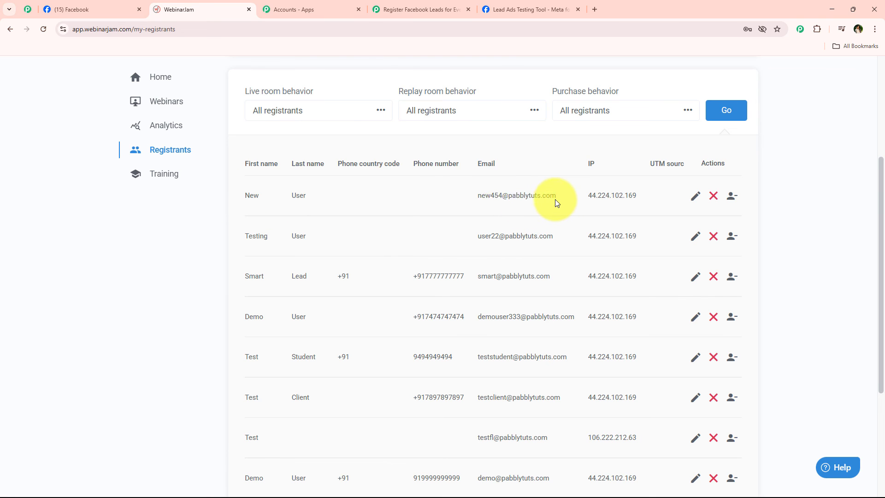
scroll(187, 305, up, 4)
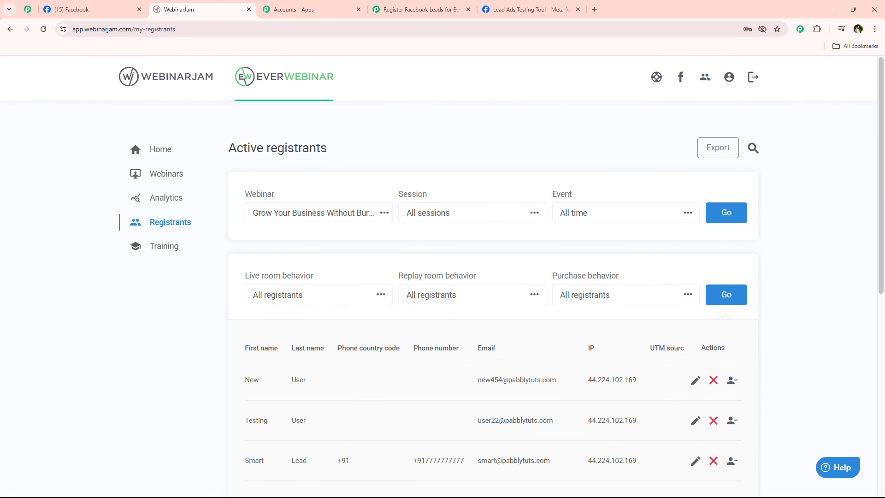
click(501, 2)
click(447, 1)
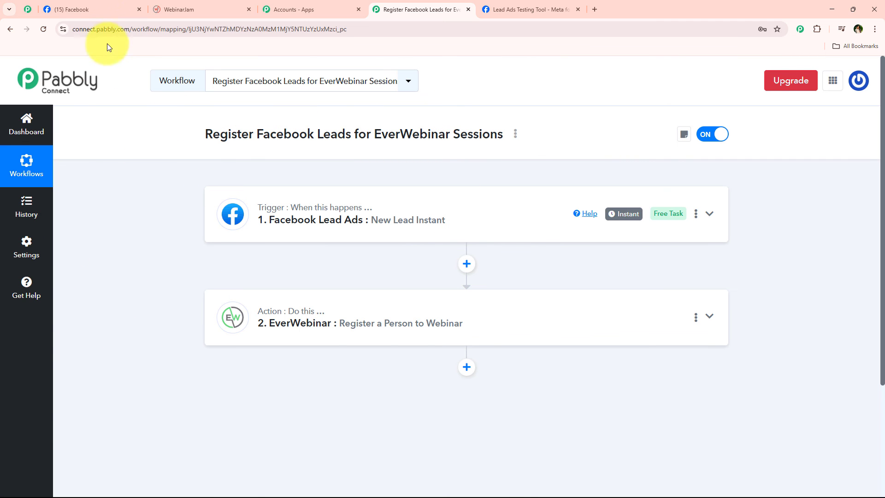
- Cycle through the Facebook and Pabbly tabs back to EverWebinar's three-registrant list, newest lead first
click(90, 9)
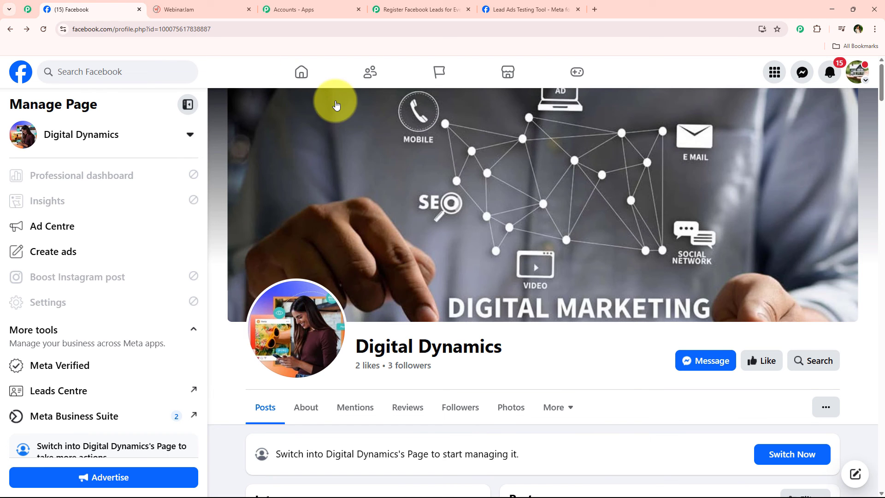
click(460, 5)
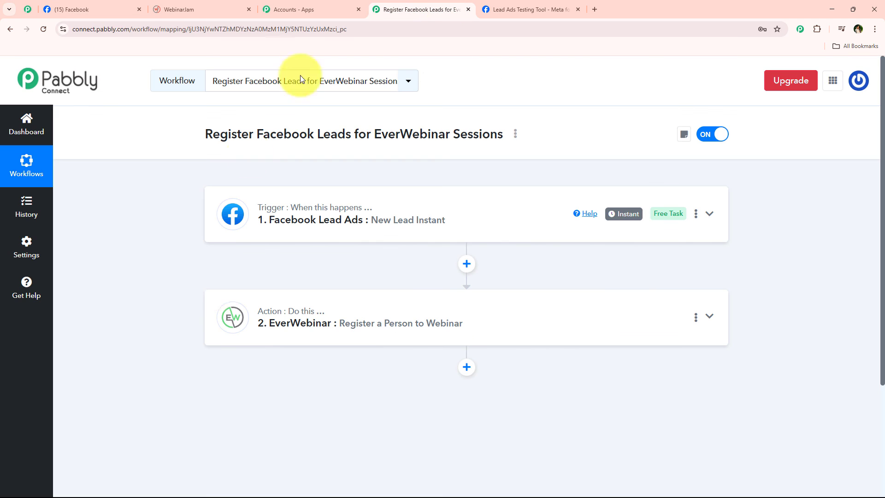
click(176, 5)
scroll(328, 299, down, 2)
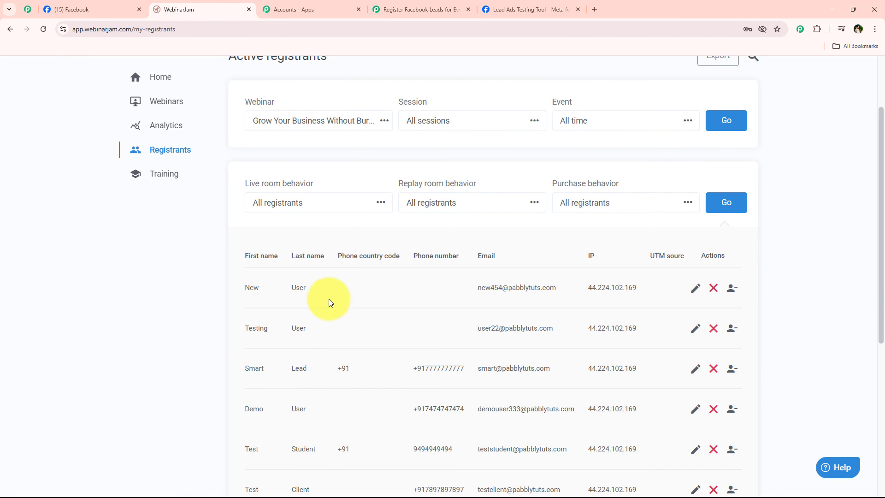
scroll(329, 301, up, 2)
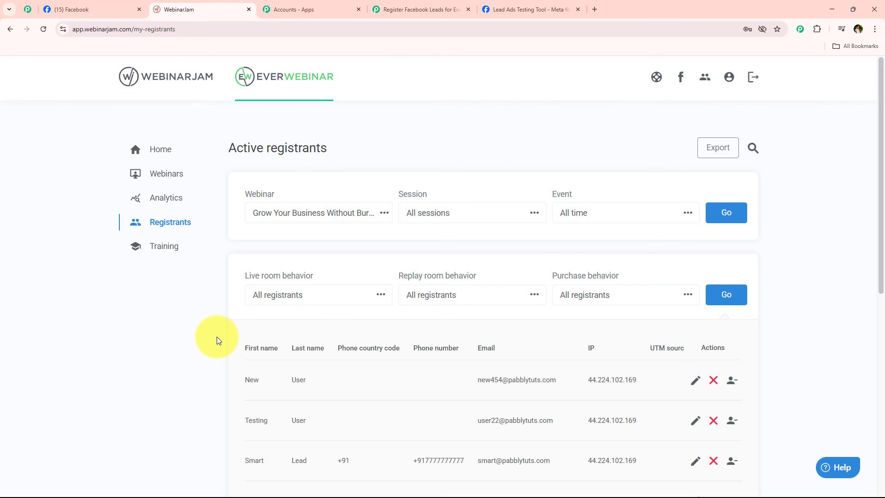
scroll(217, 337, down, 2)
scroll(214, 336, up, 2)
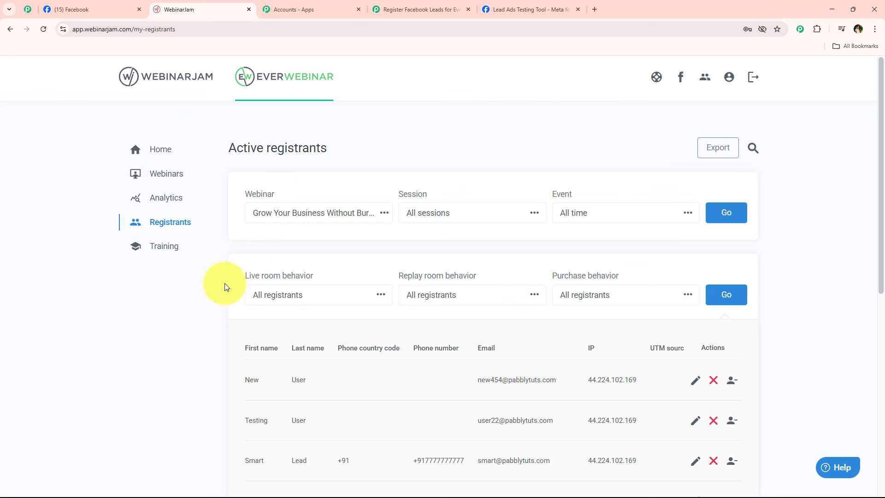
scroll(137, 319, down, 1)
scroll(136, 320, up, 1)
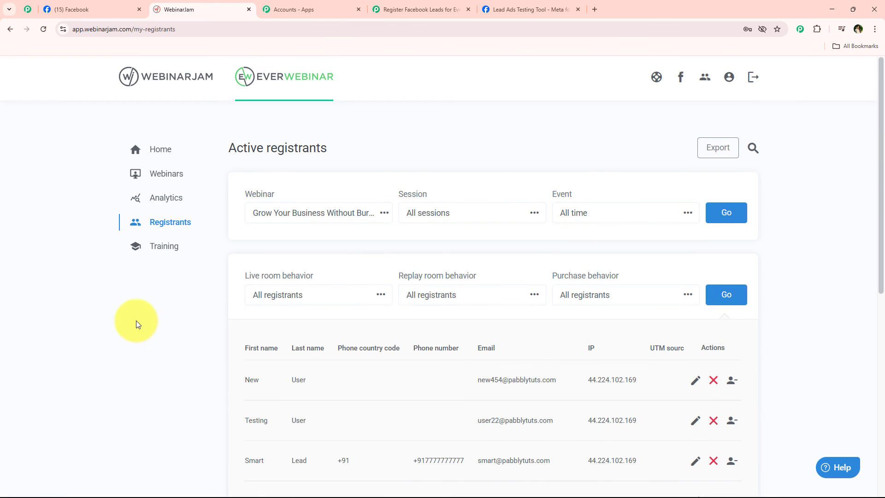